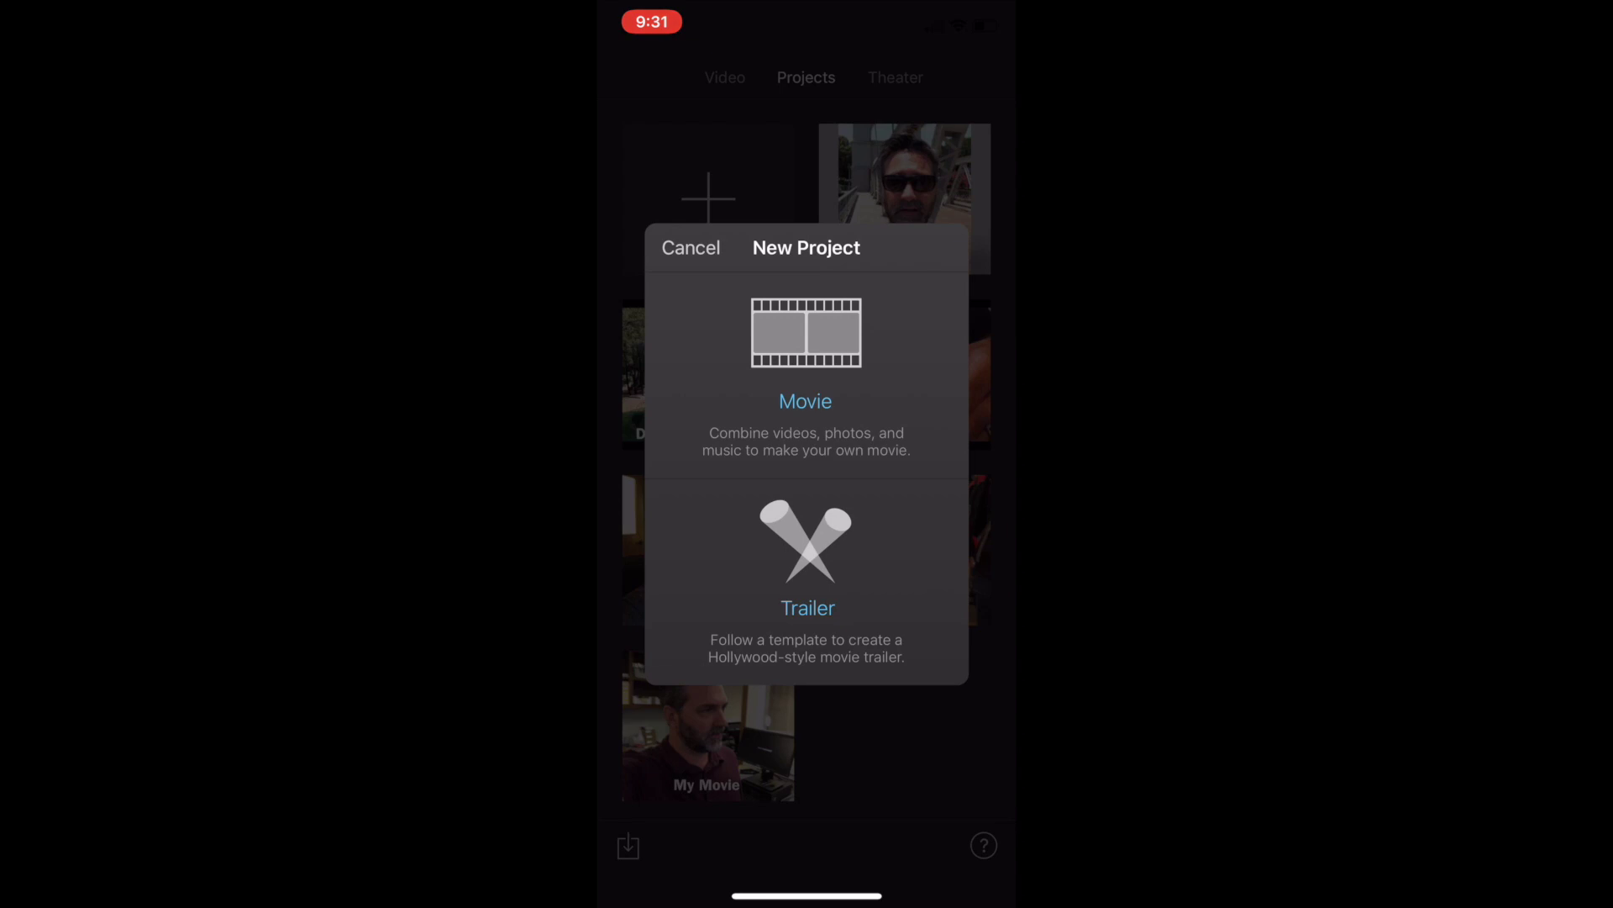
# - Start a new Movie project so the Moments media picker appears
pyautogui.click(806, 401)
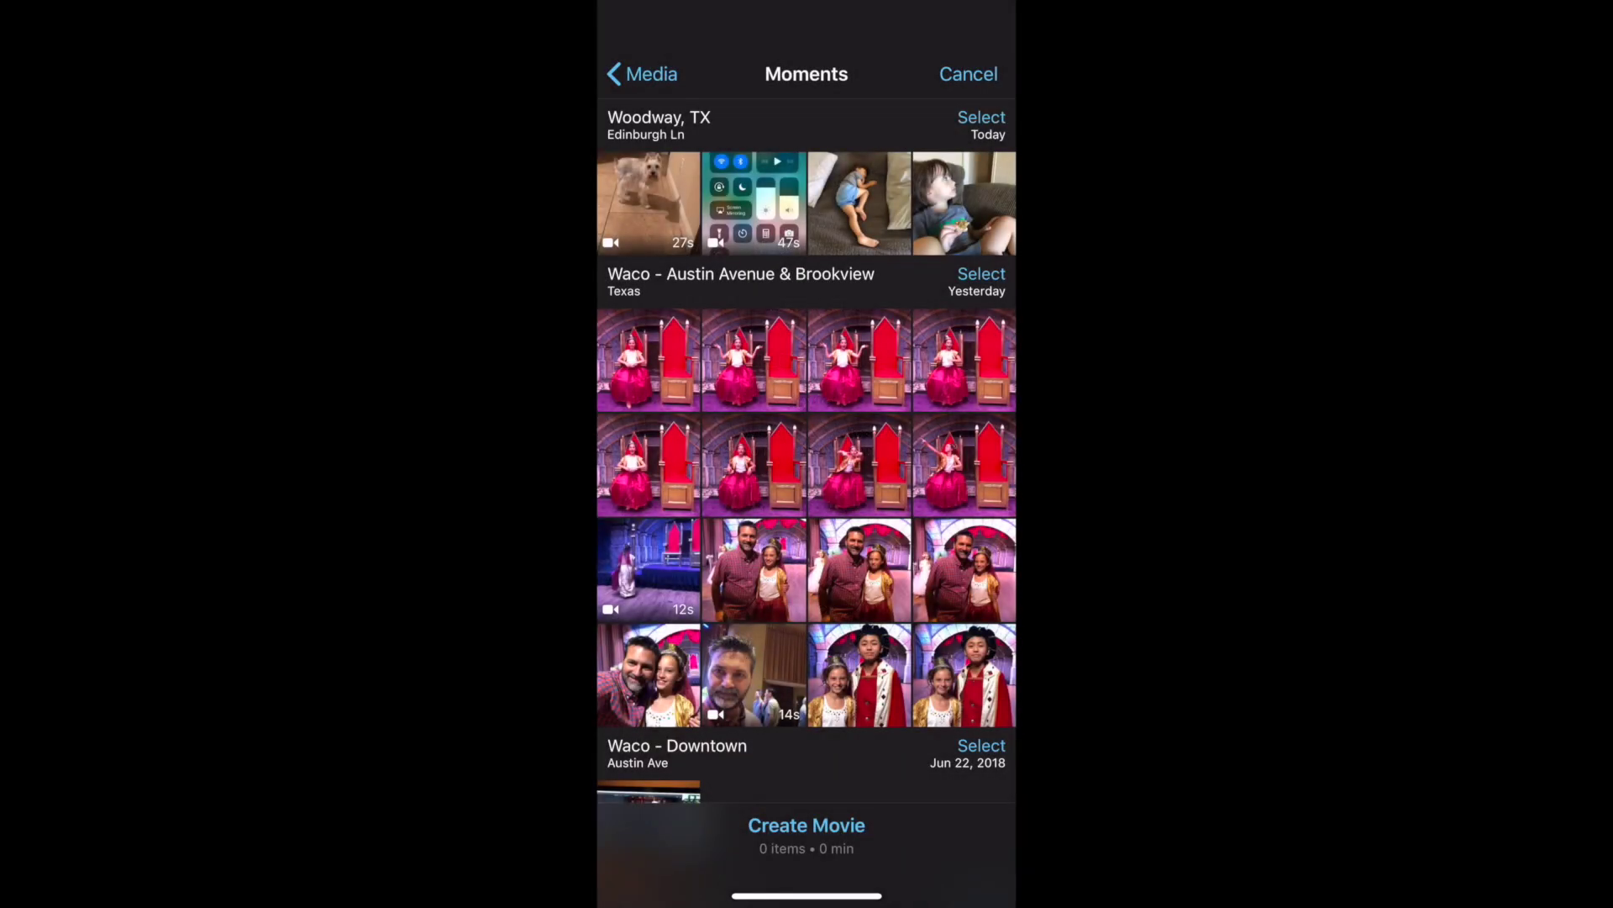
pyautogui.scroll(-5, 807, 480)
pyautogui.scroll(-3, 806, 480)
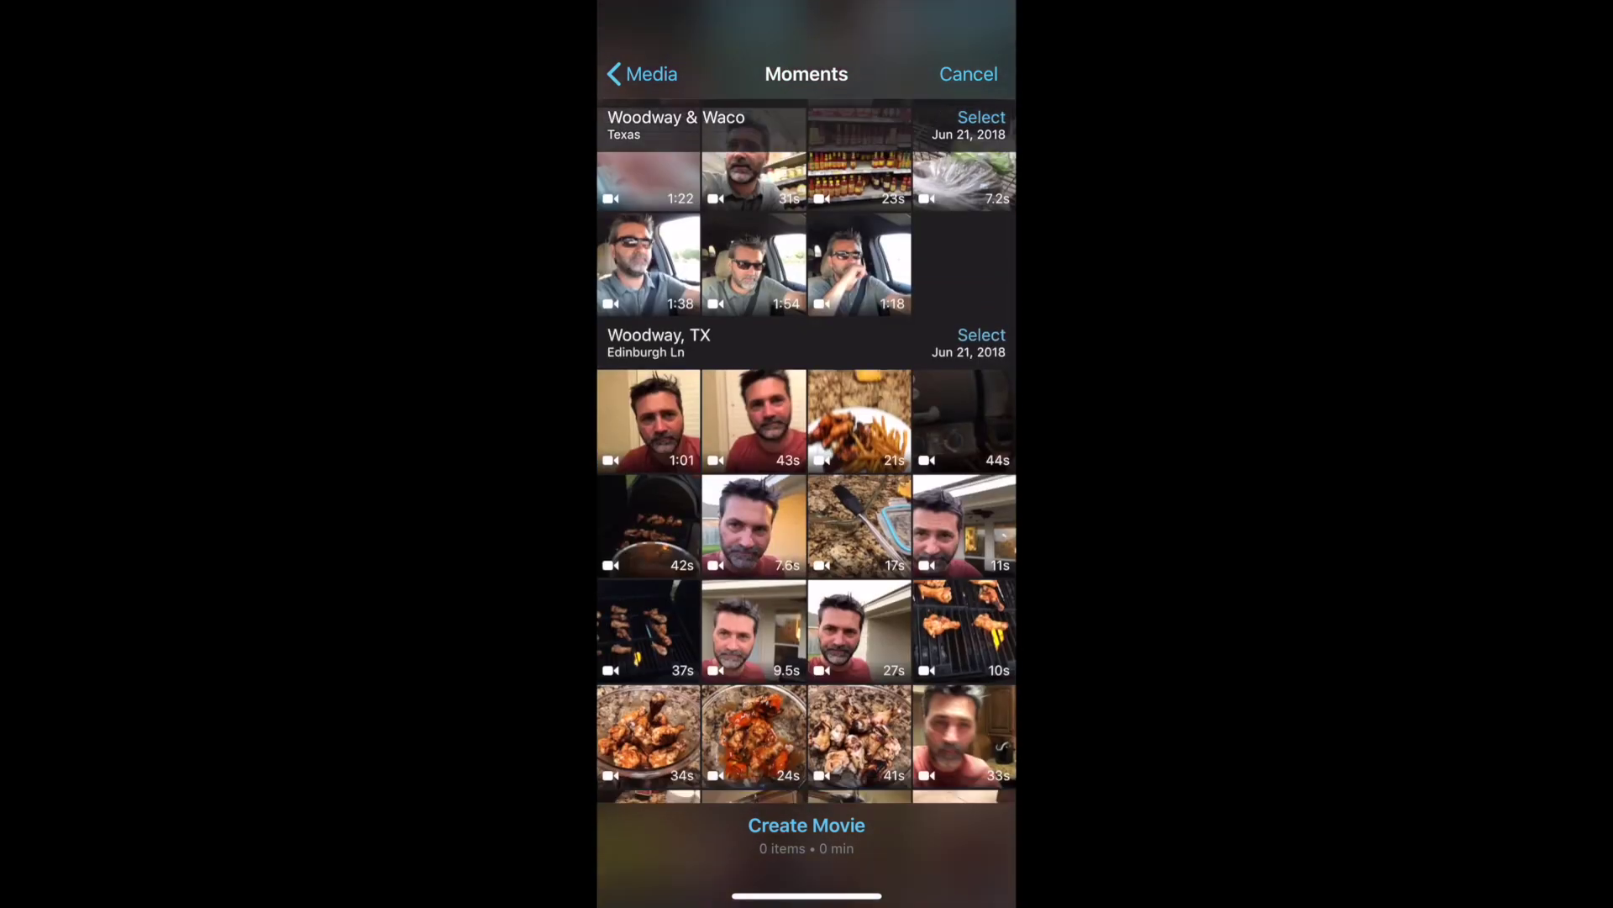
pyautogui.scroll(5, 807, 454)
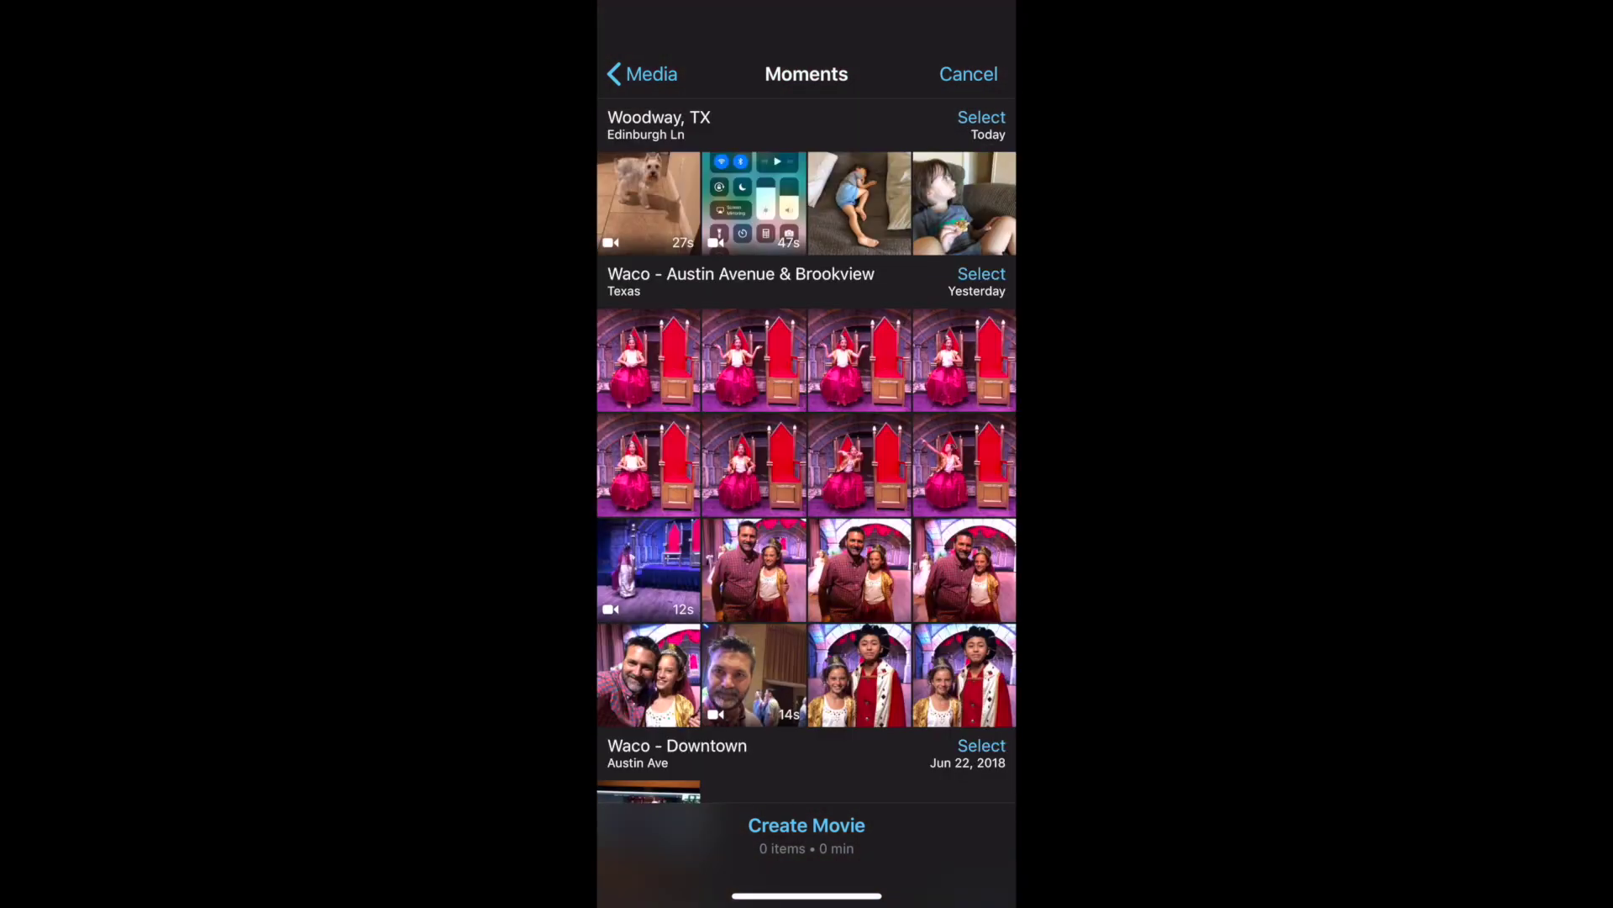
# - Choose the 27-second dog video and create the My Movie 1 project from it
pyautogui.click(649, 203)
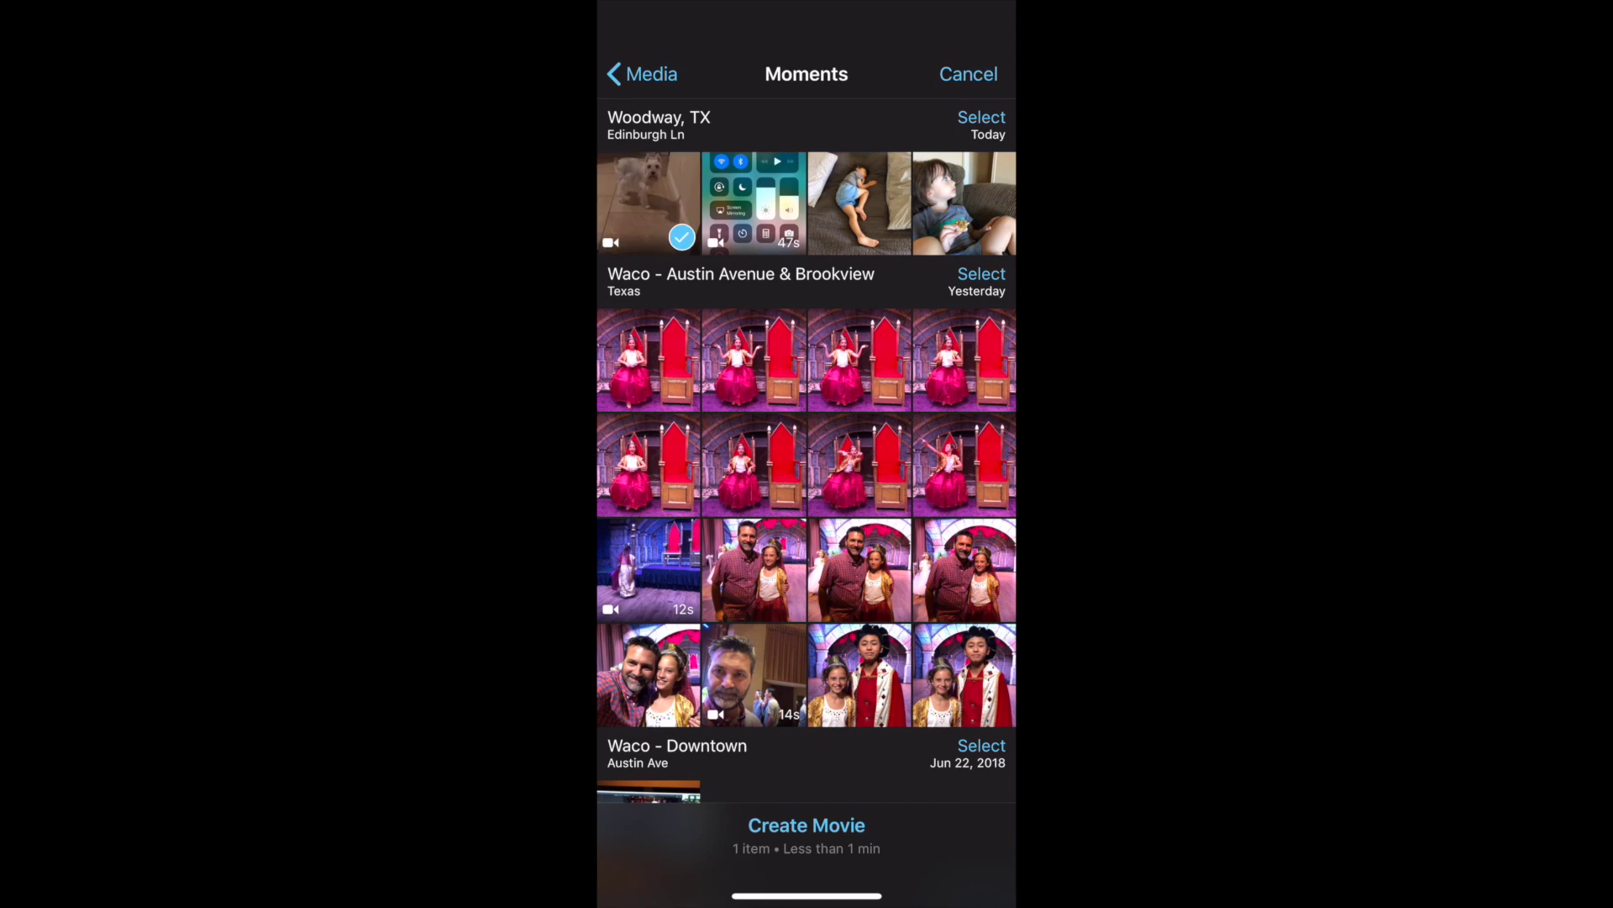
pyautogui.click(806, 825)
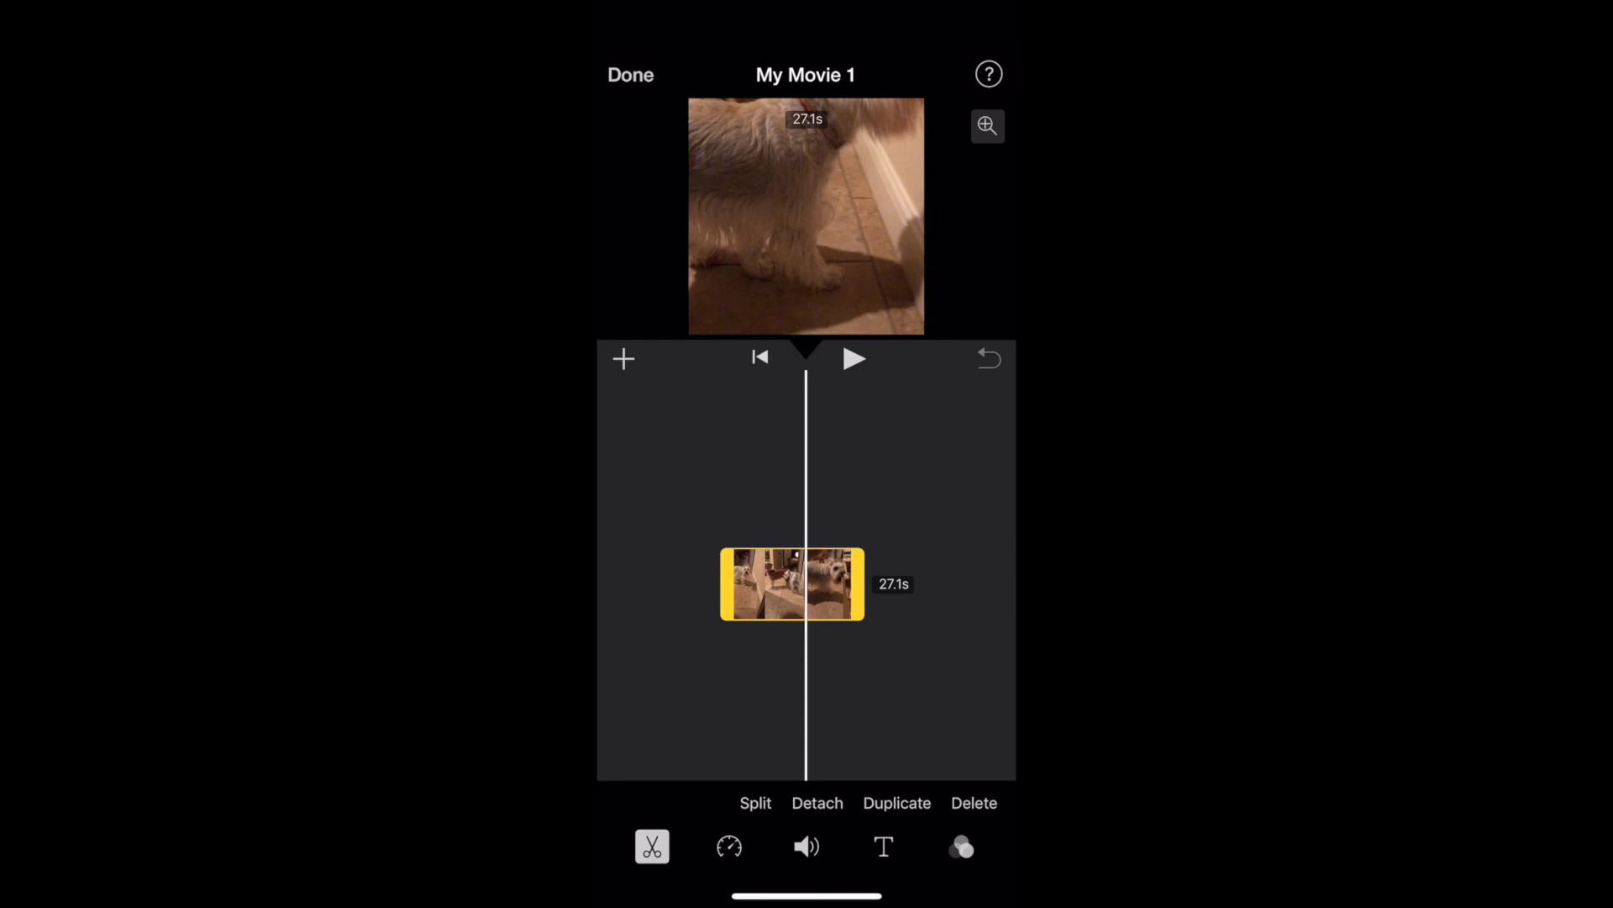
# - Turn on viewer zoom so the dog clip fills a full upright portrait frame
pyautogui.click(987, 125)
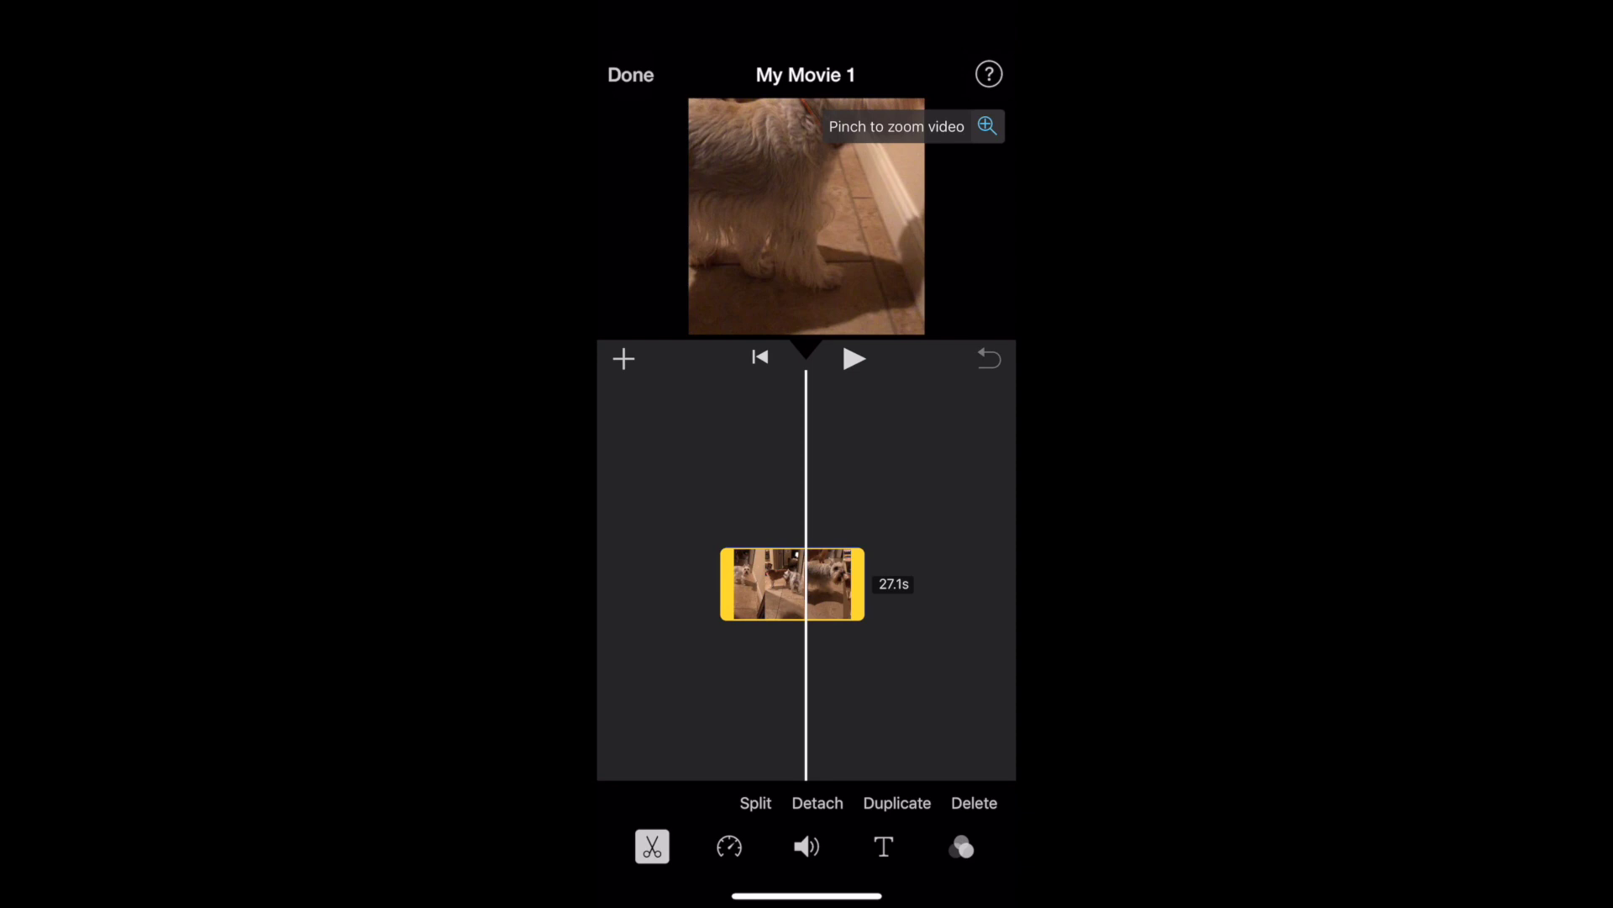
pyautogui.scroll(-5, 808, 216)
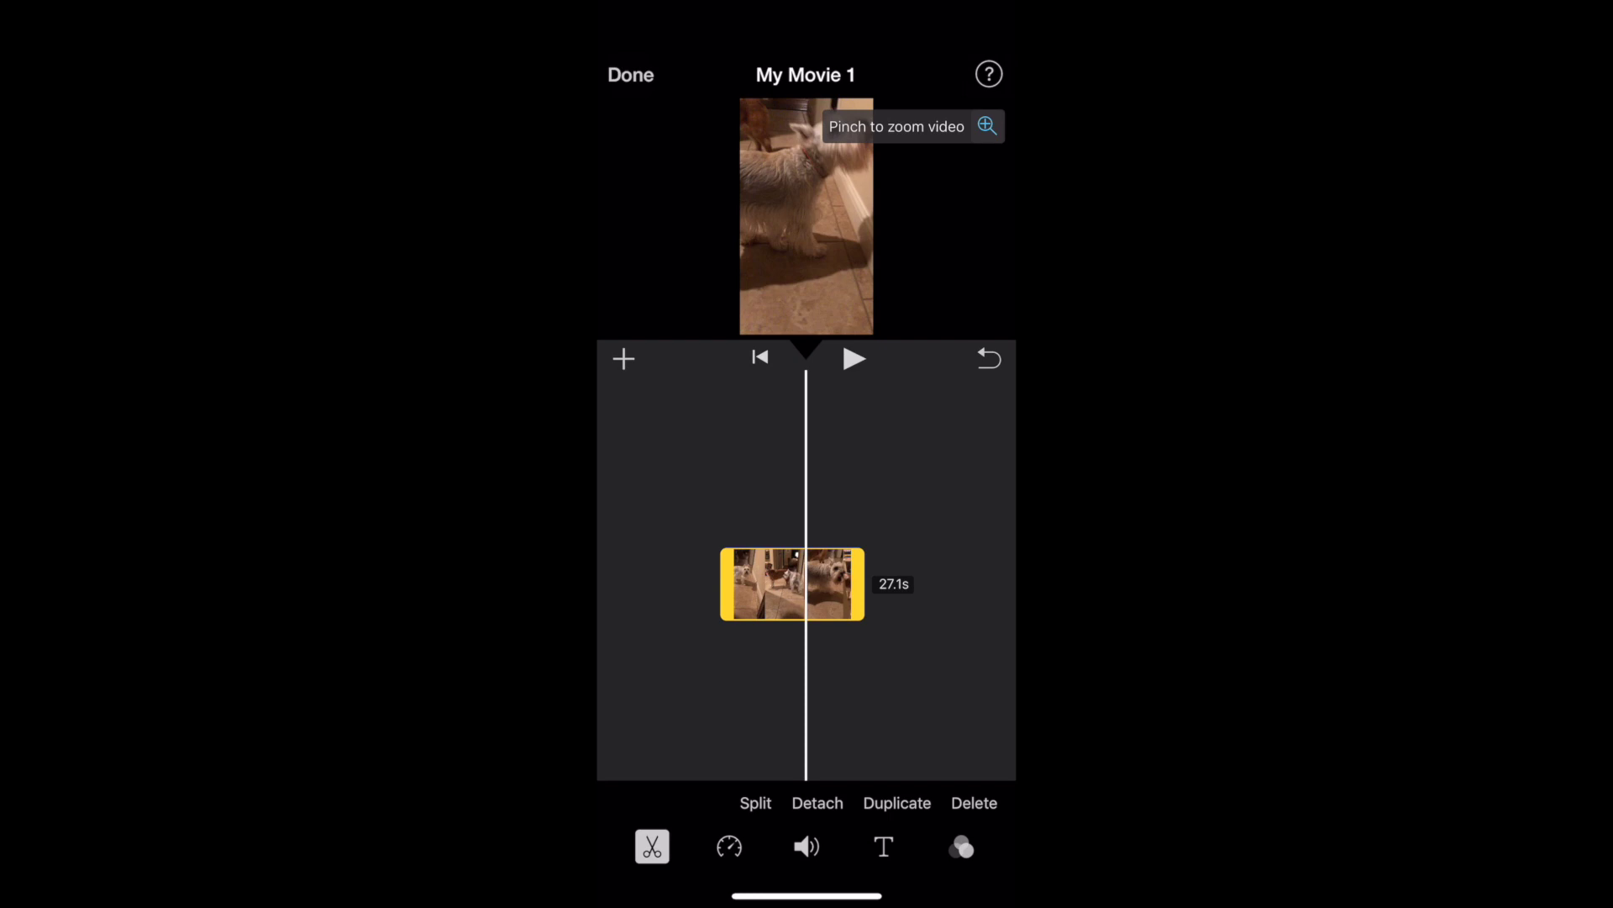
# - Play the dog clip to the first cut point and split it there
pyautogui.click(760, 358)
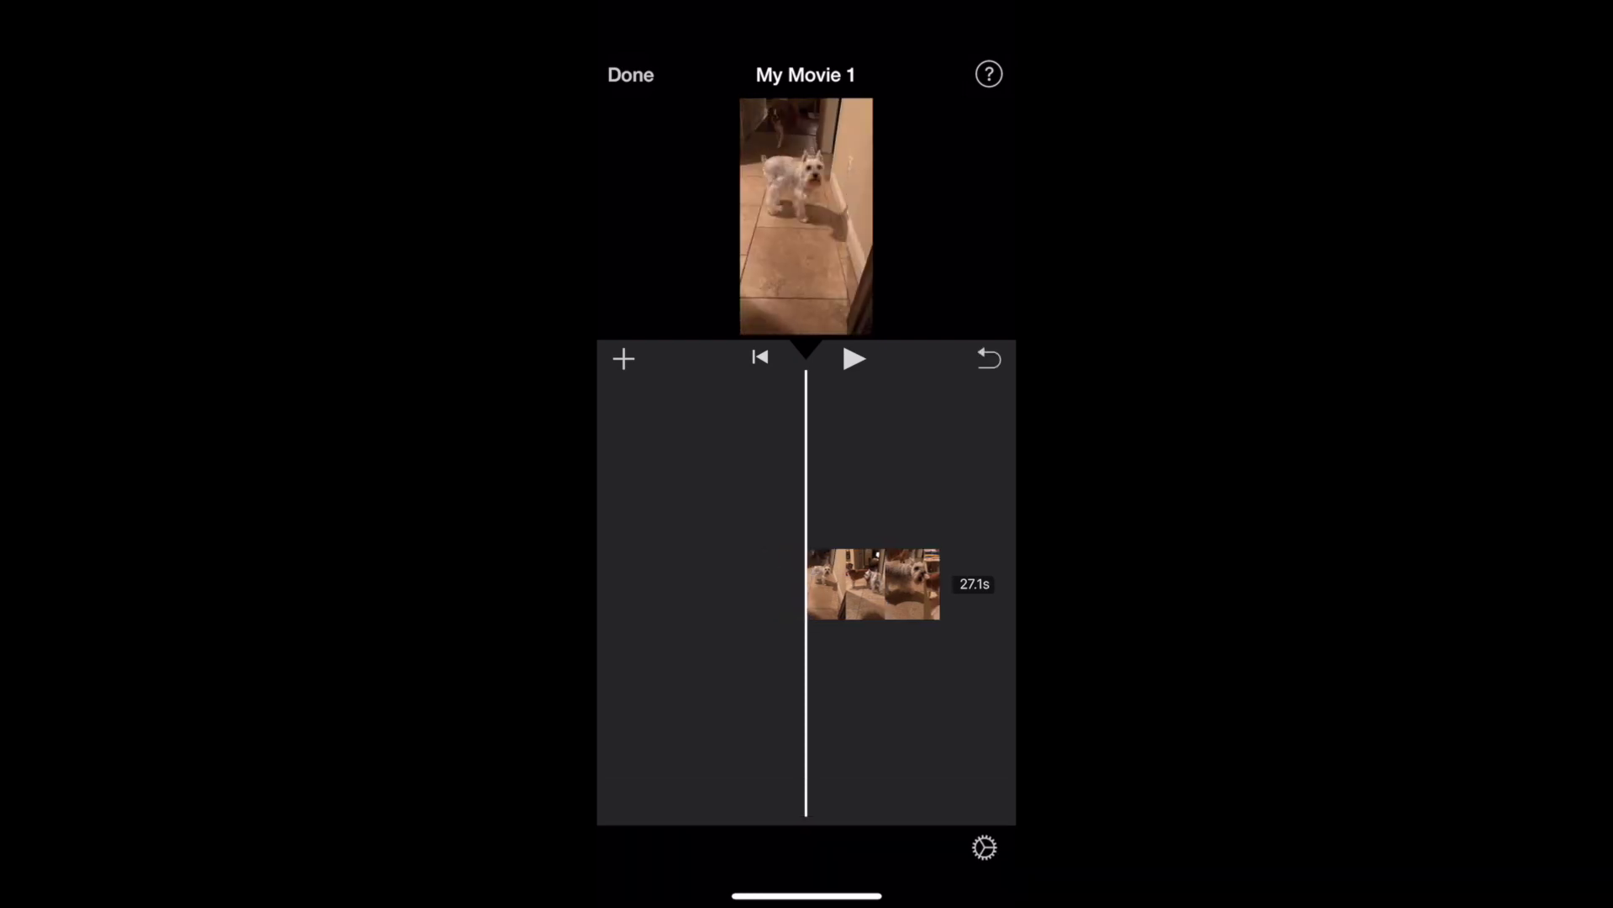
pyautogui.click(874, 584)
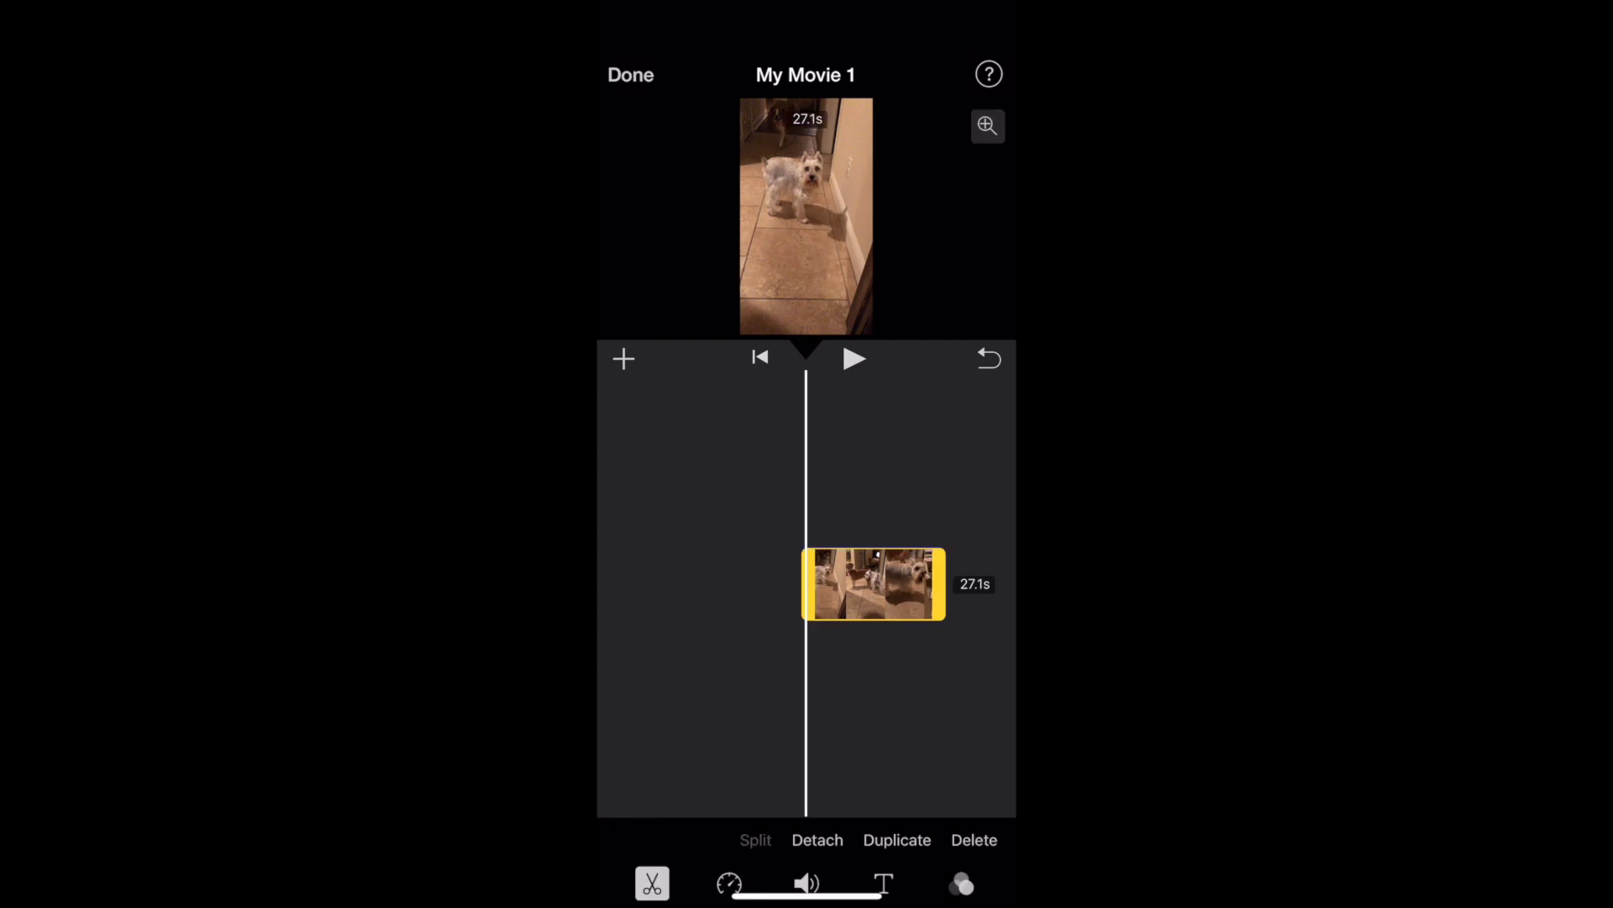
pyautogui.click(853, 359)
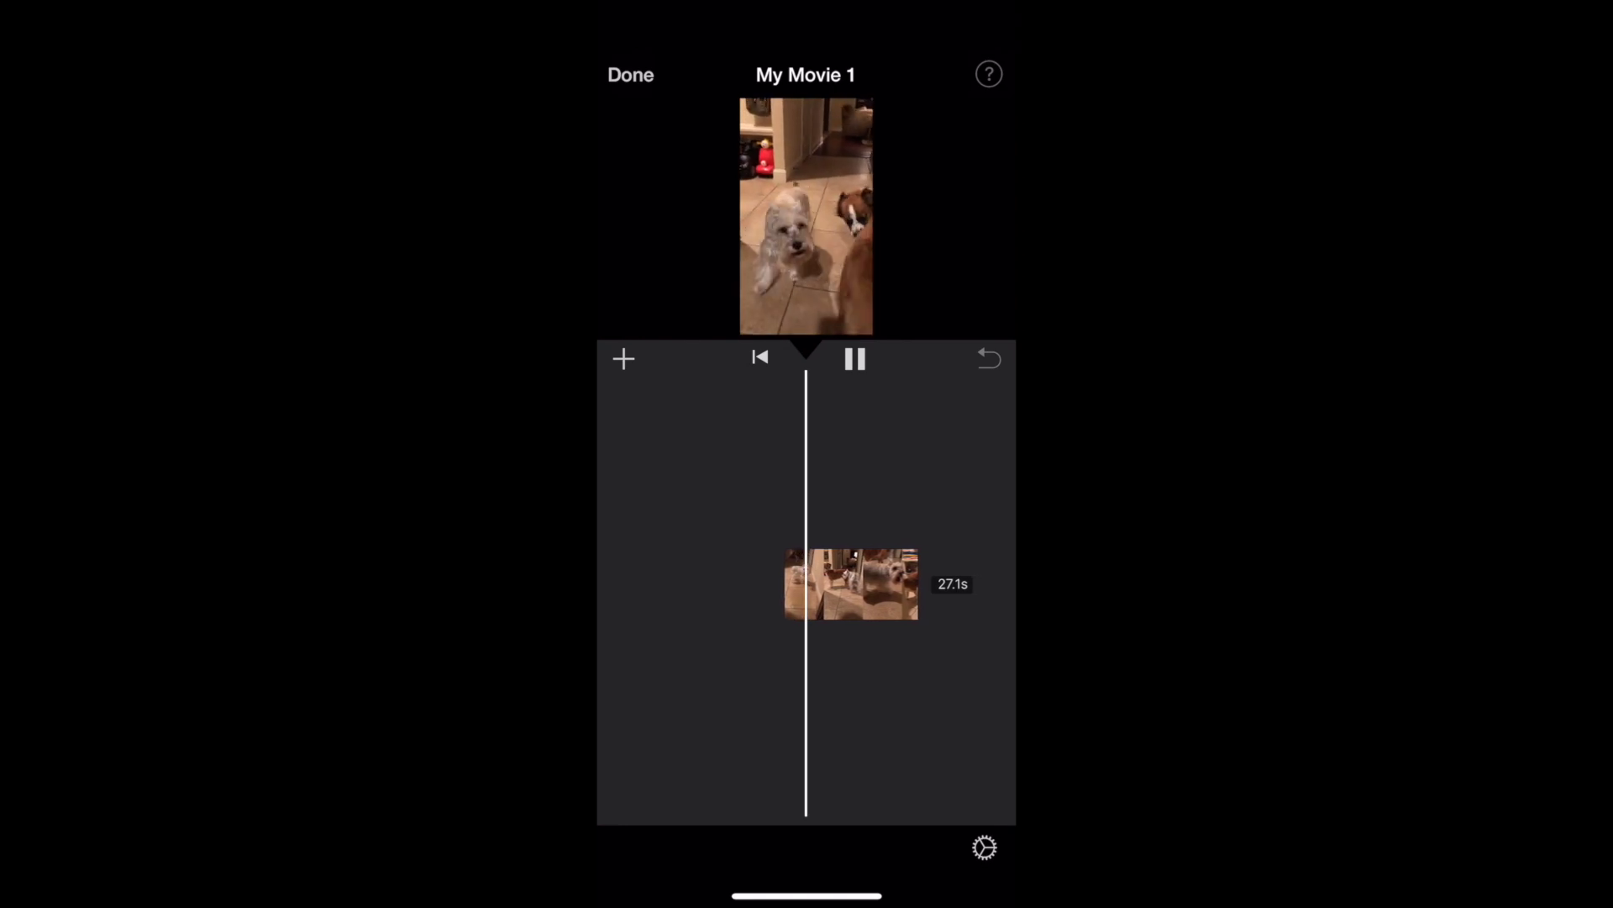
pyautogui.click(854, 358)
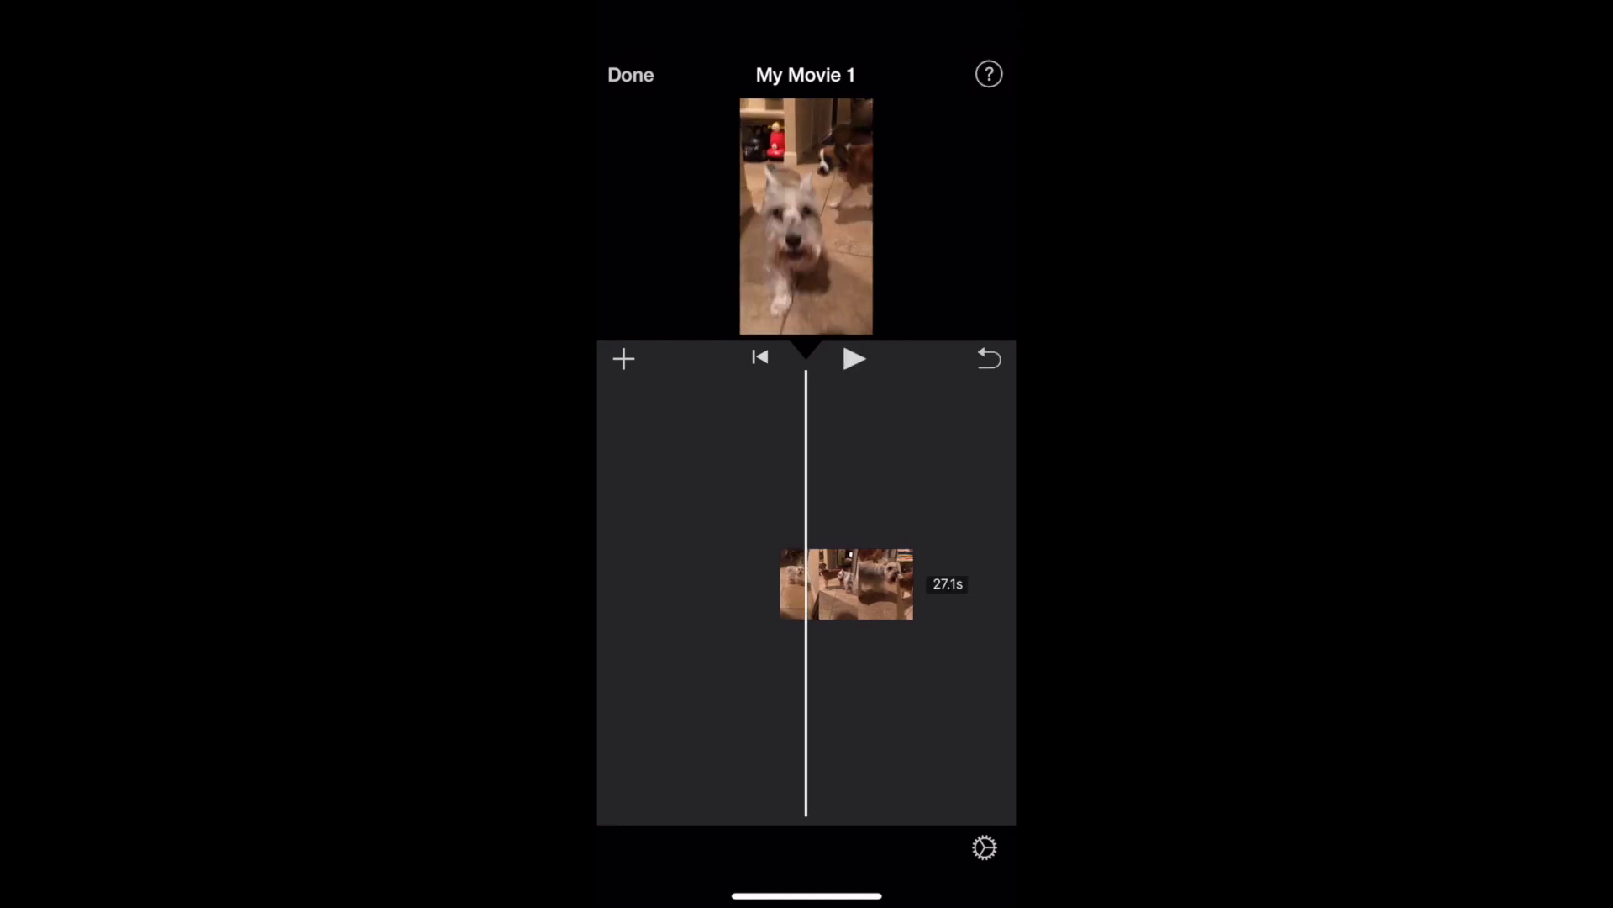
pyautogui.click(848, 584)
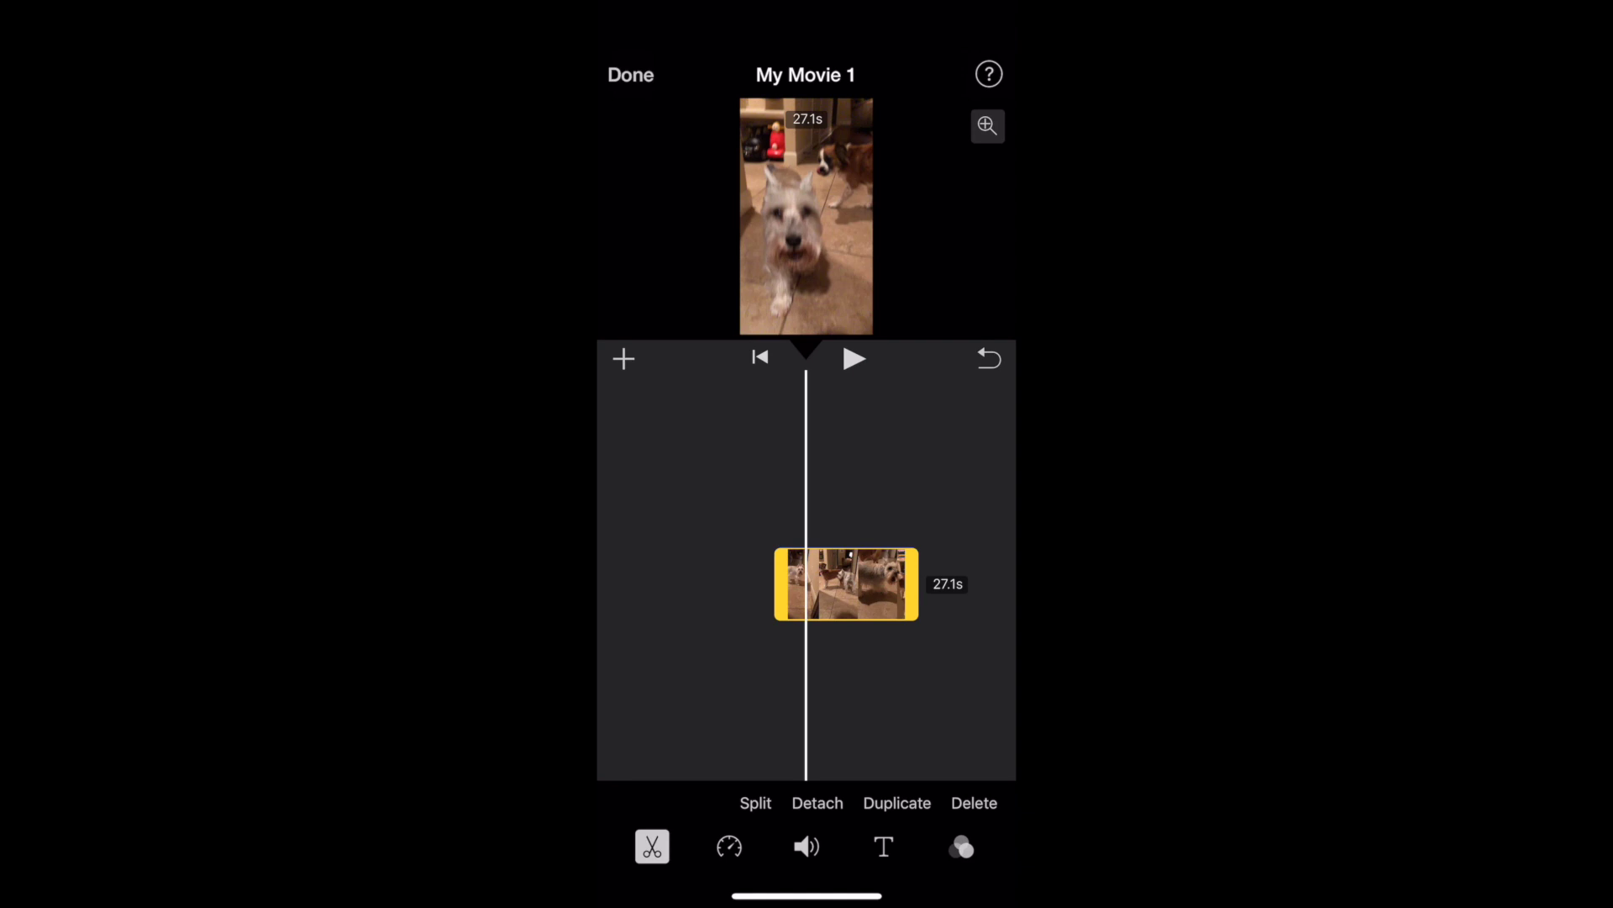
pyautogui.click(755, 801)
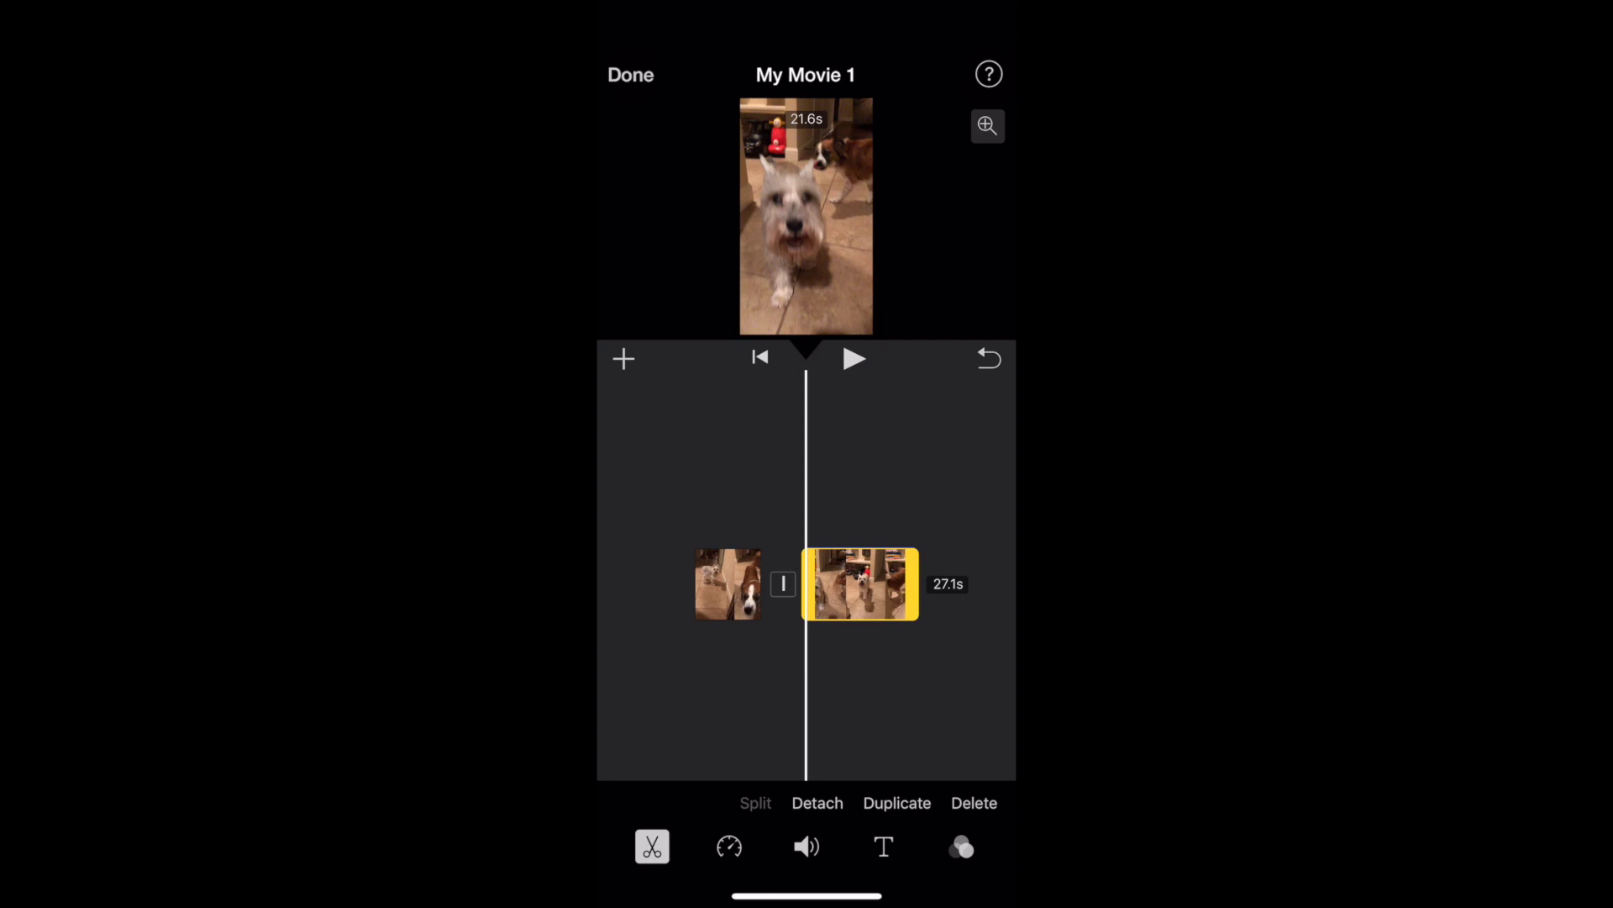
pyautogui.moveTo(882, 707); pyautogui.dragTo(847, 706)
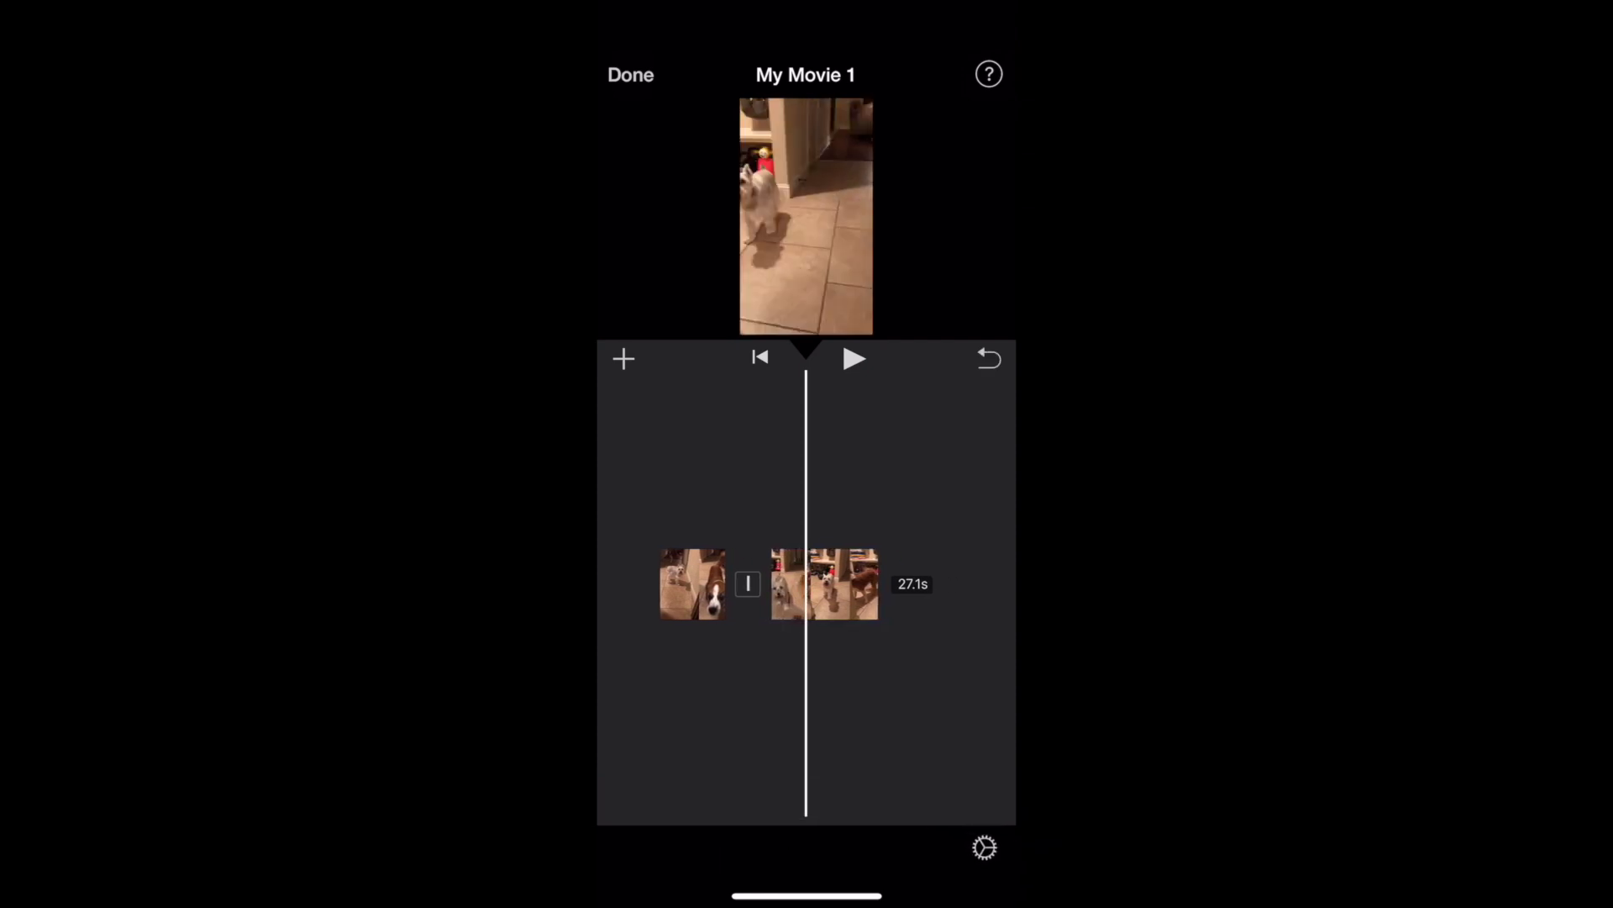
# - Split the right part again and delete the unwanted middle piece
pyautogui.click(825, 583)
pyautogui.click(756, 803)
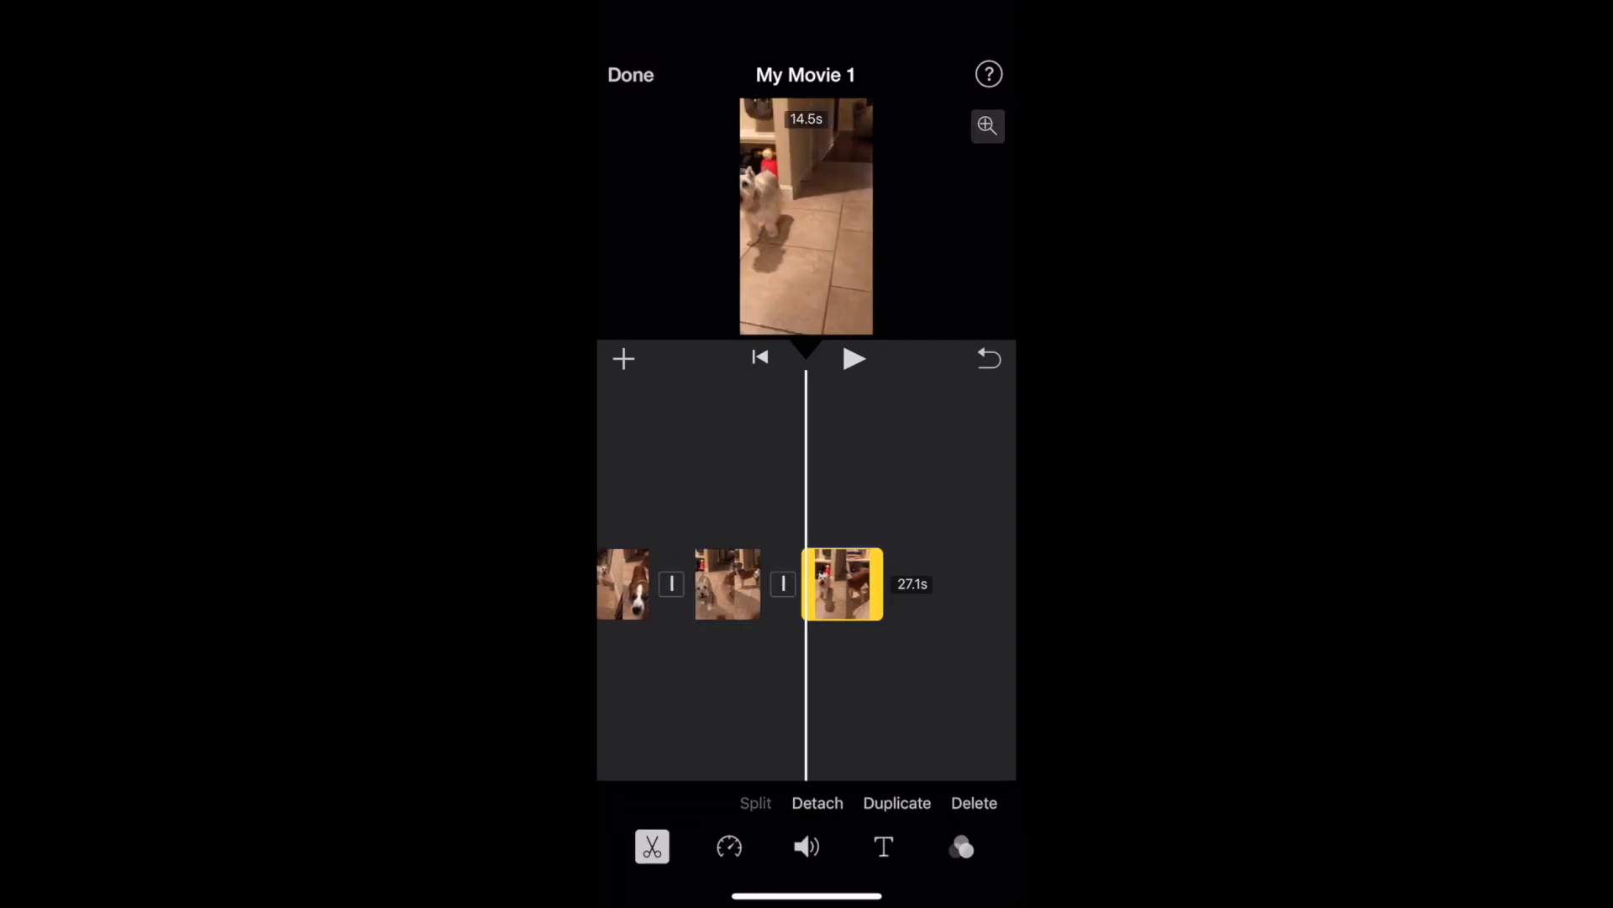
pyautogui.click(727, 584)
pyautogui.moveTo(728, 584); pyautogui.dragTo(773, 584)
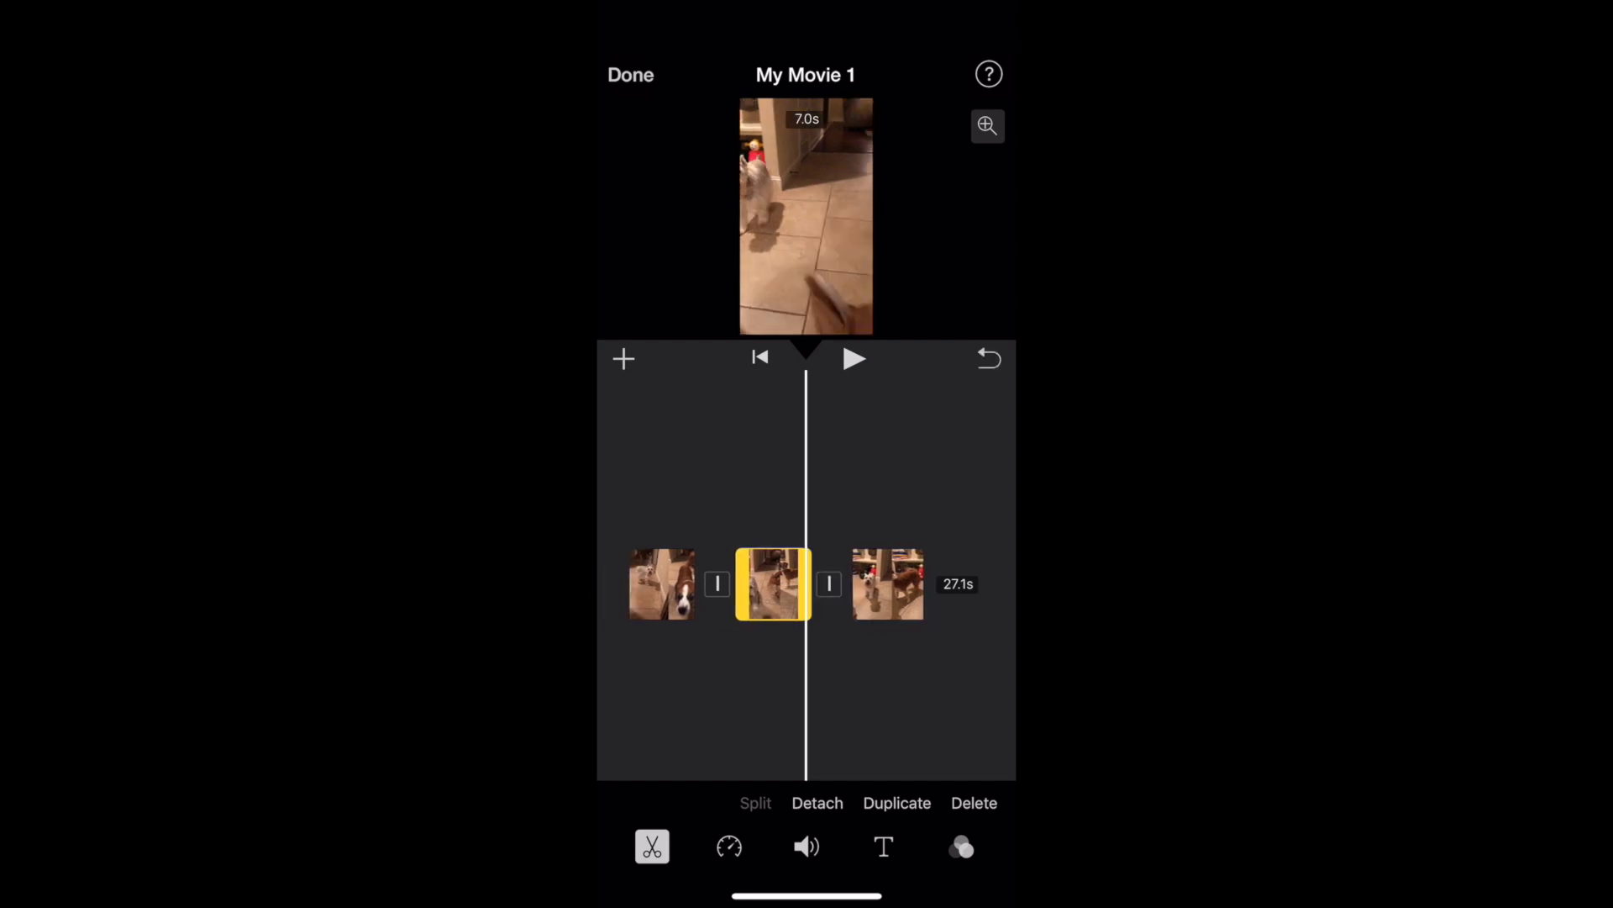
pyautogui.click(975, 802)
# - Split the remaining piece, delete the 33.6s section, and show the 20.0s piece's speed controls
pyautogui.click(820, 584)
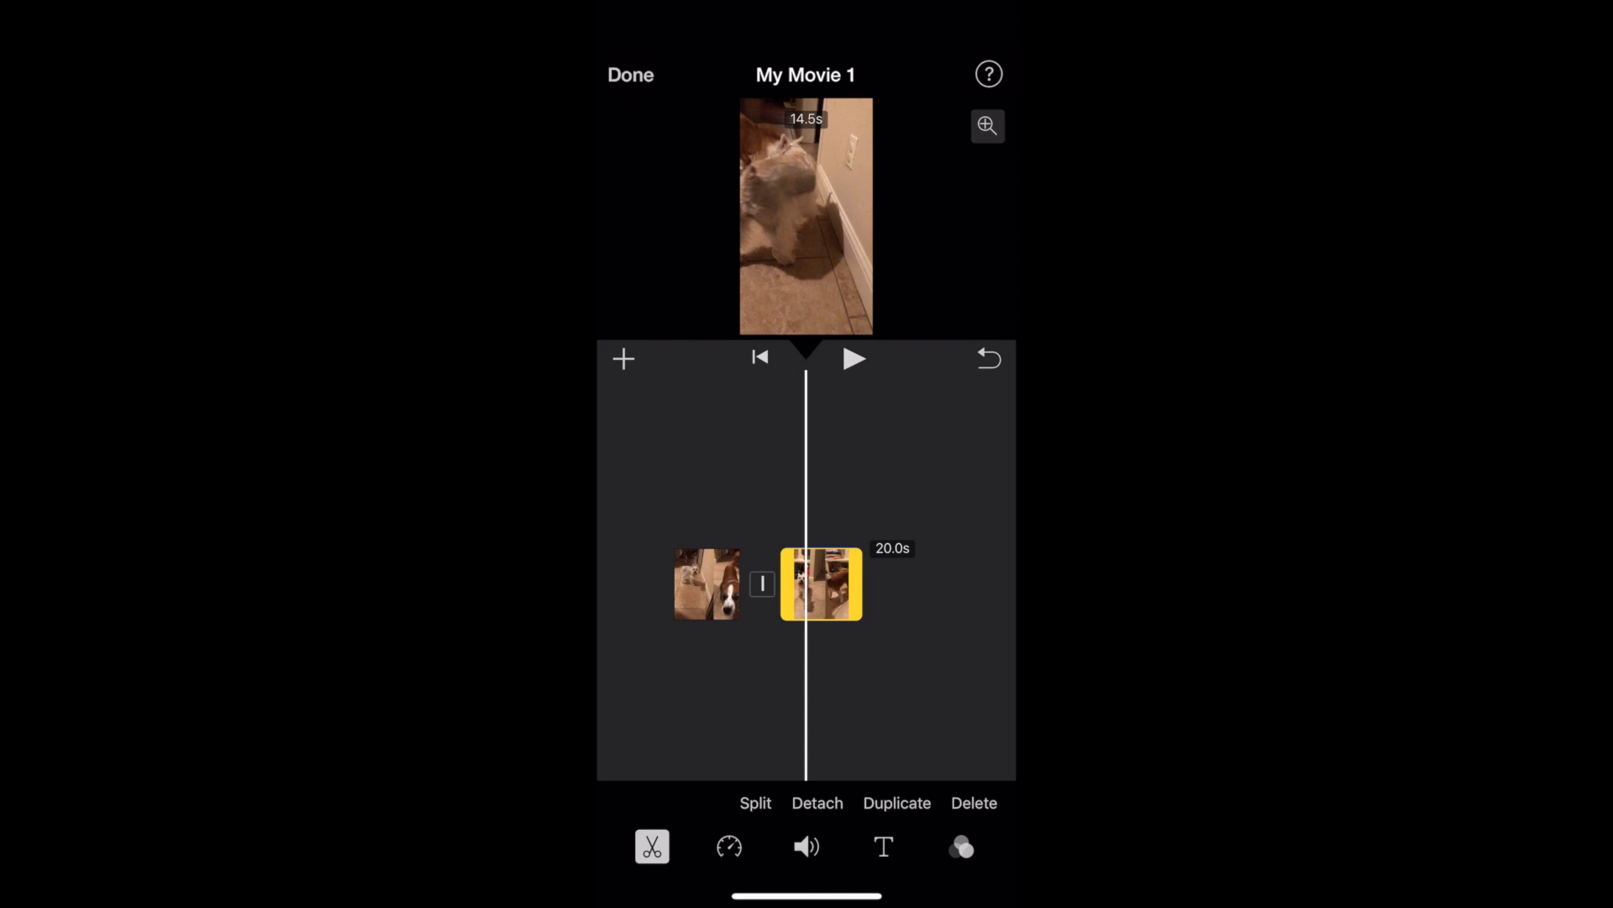
pyautogui.click(756, 803)
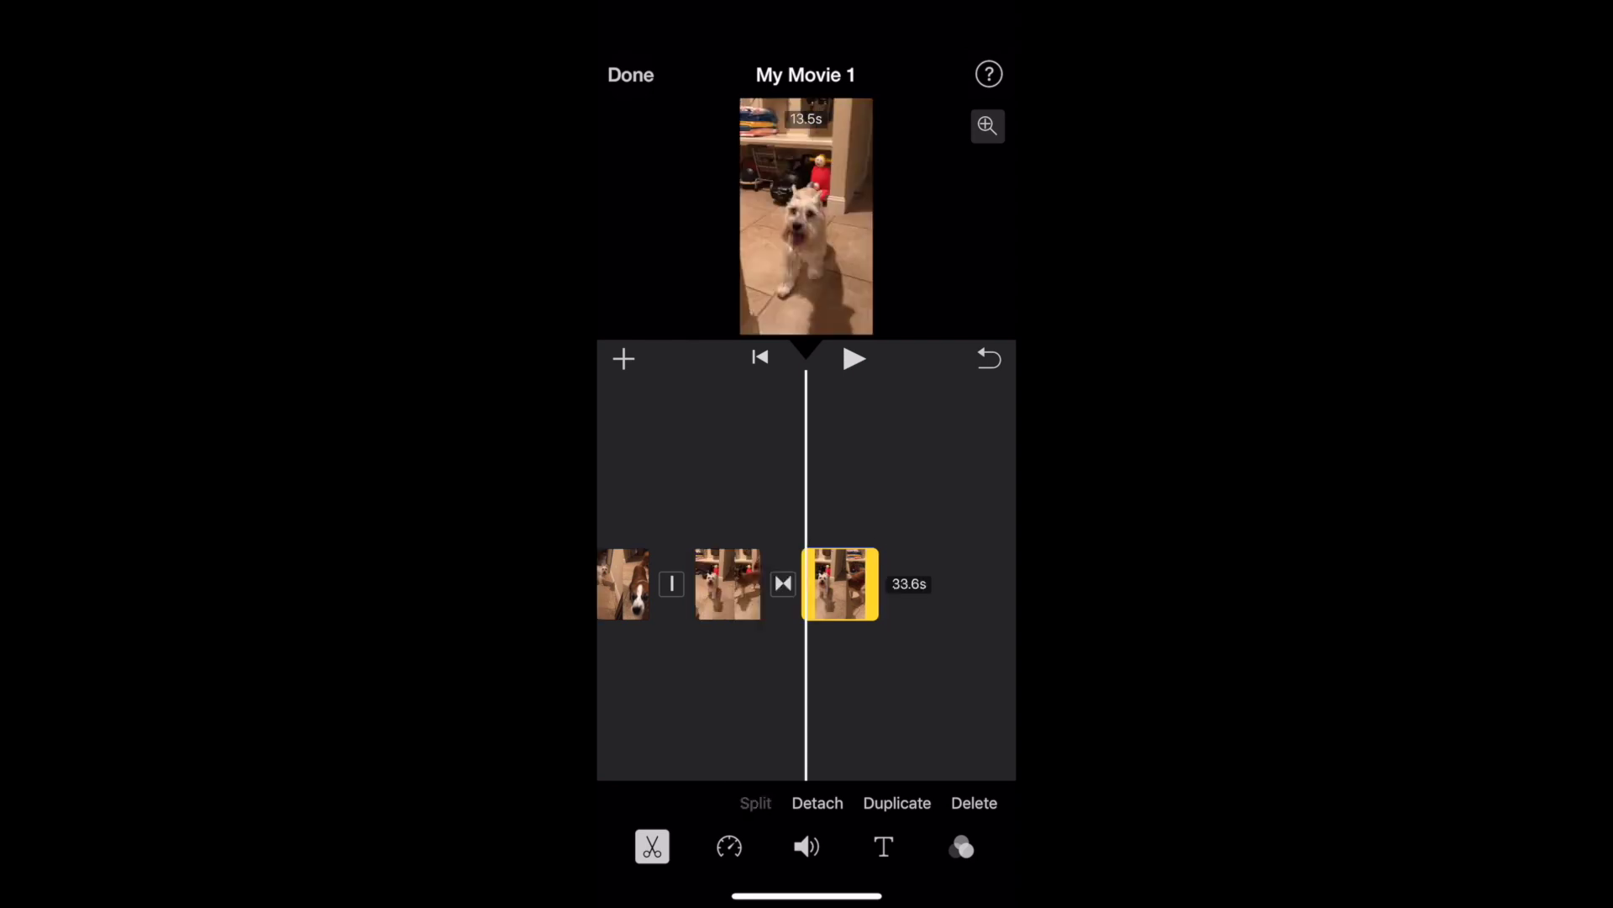
pyautogui.click(974, 803)
pyautogui.click(768, 584)
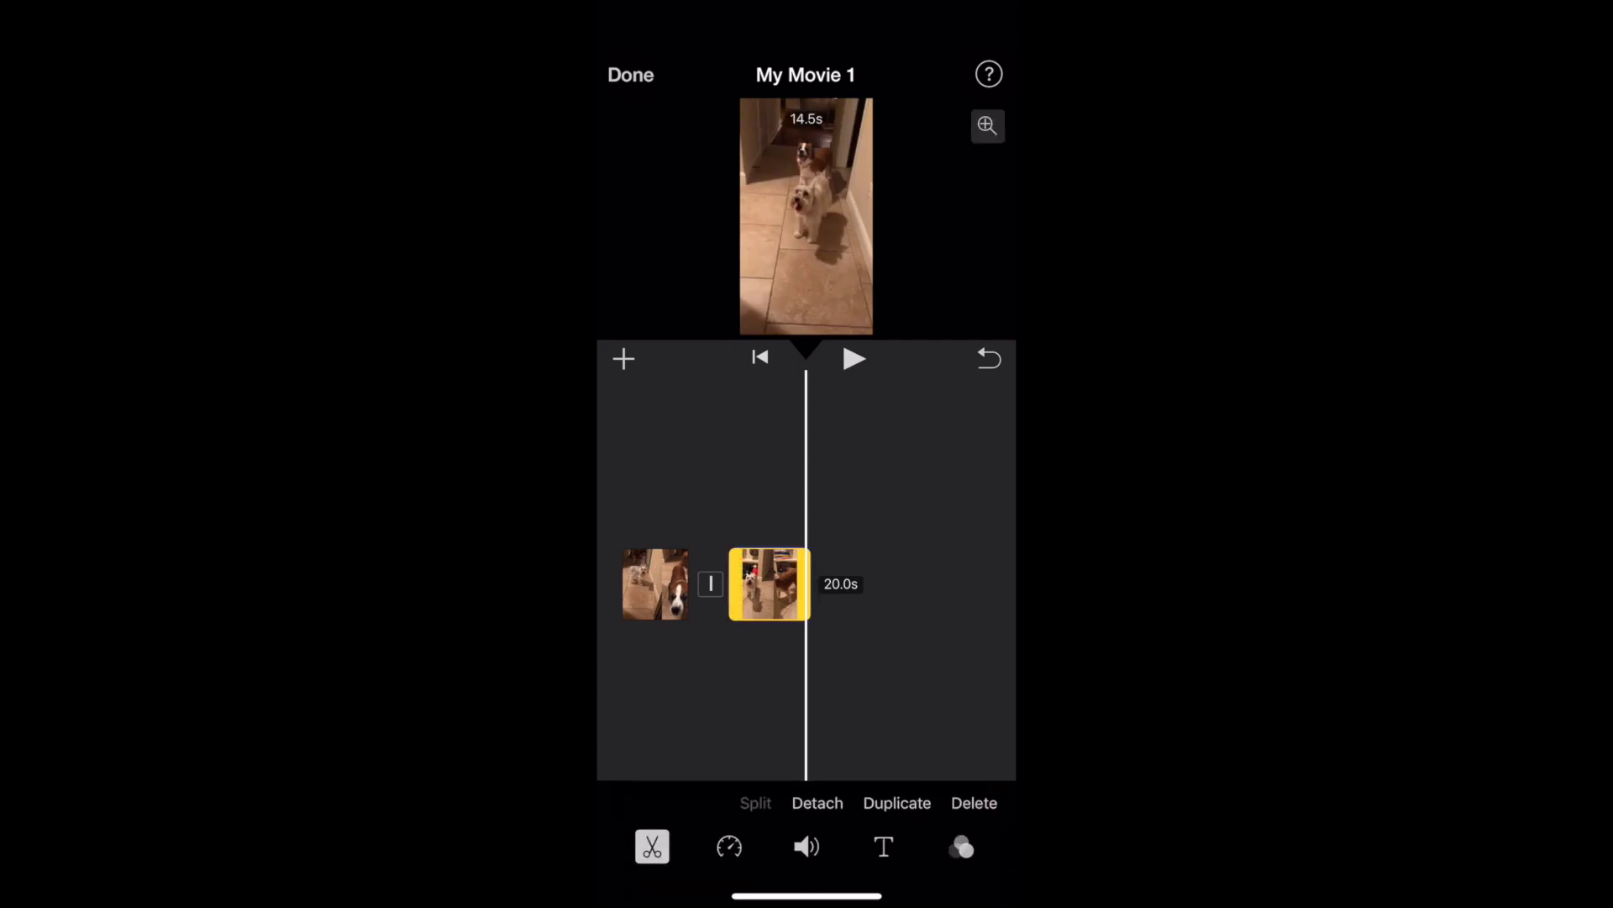
pyautogui.click(728, 845)
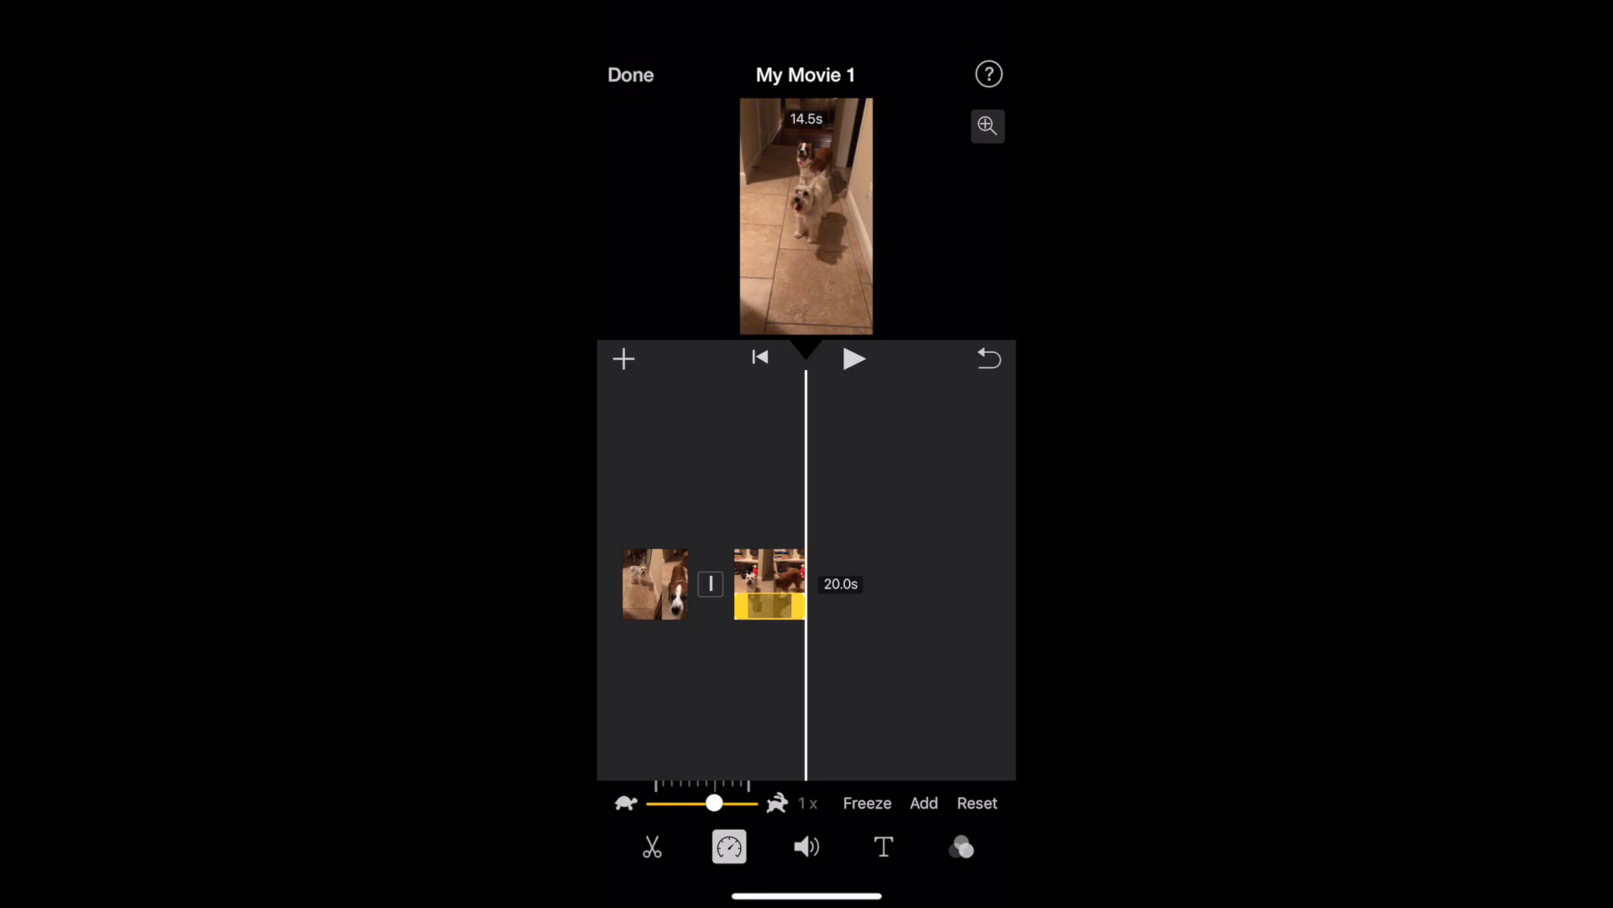
pyautogui.click(807, 847)
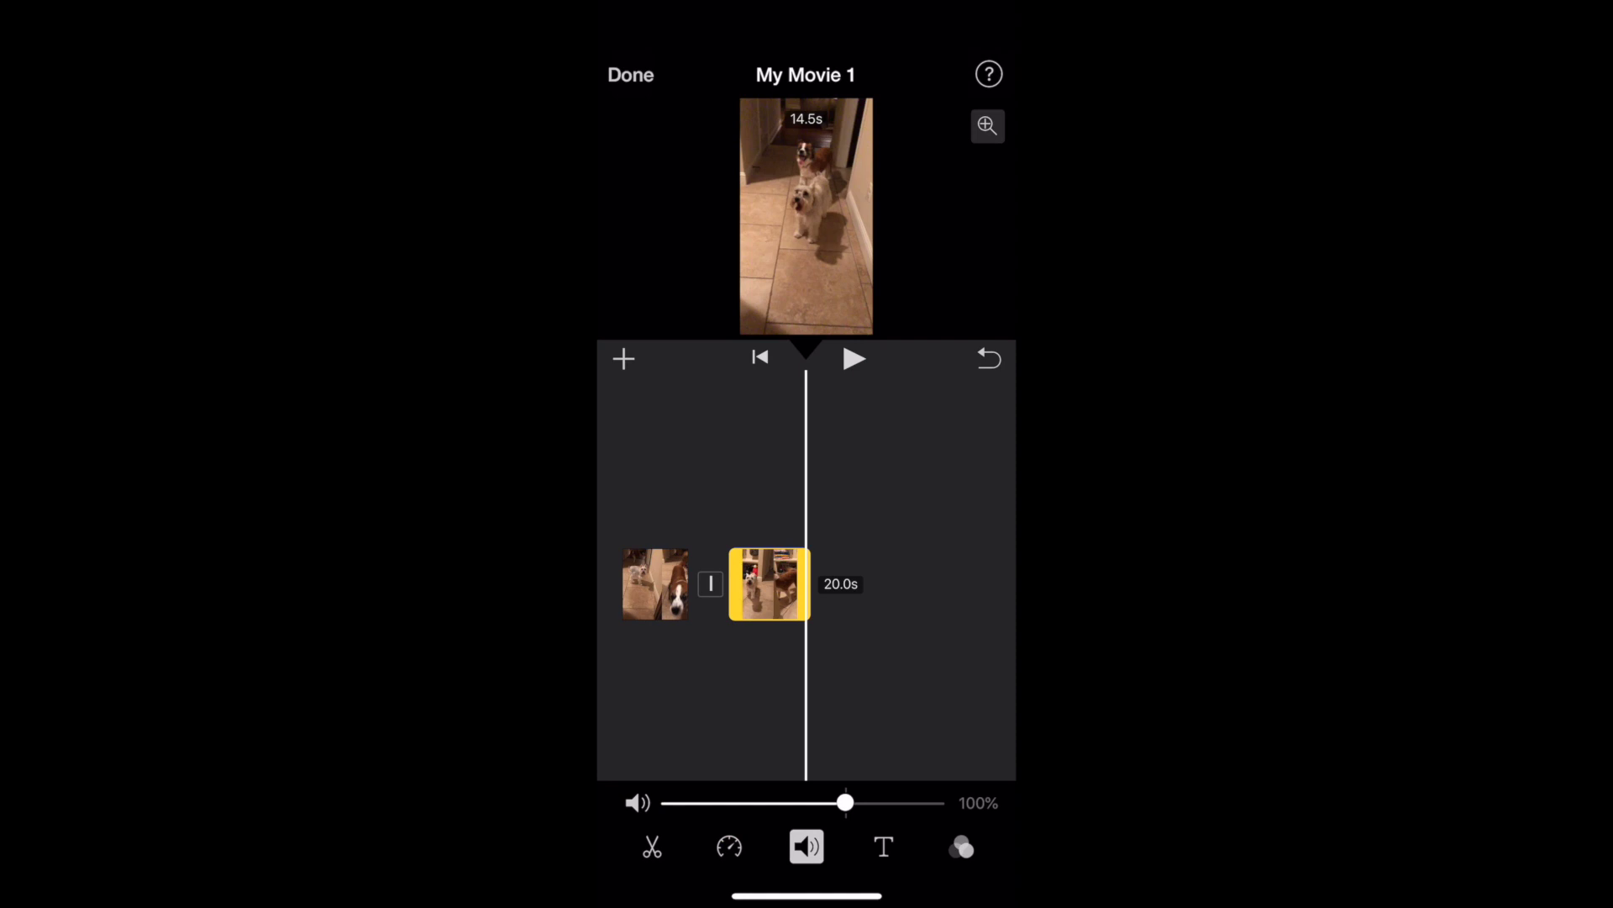
pyautogui.click(884, 846)
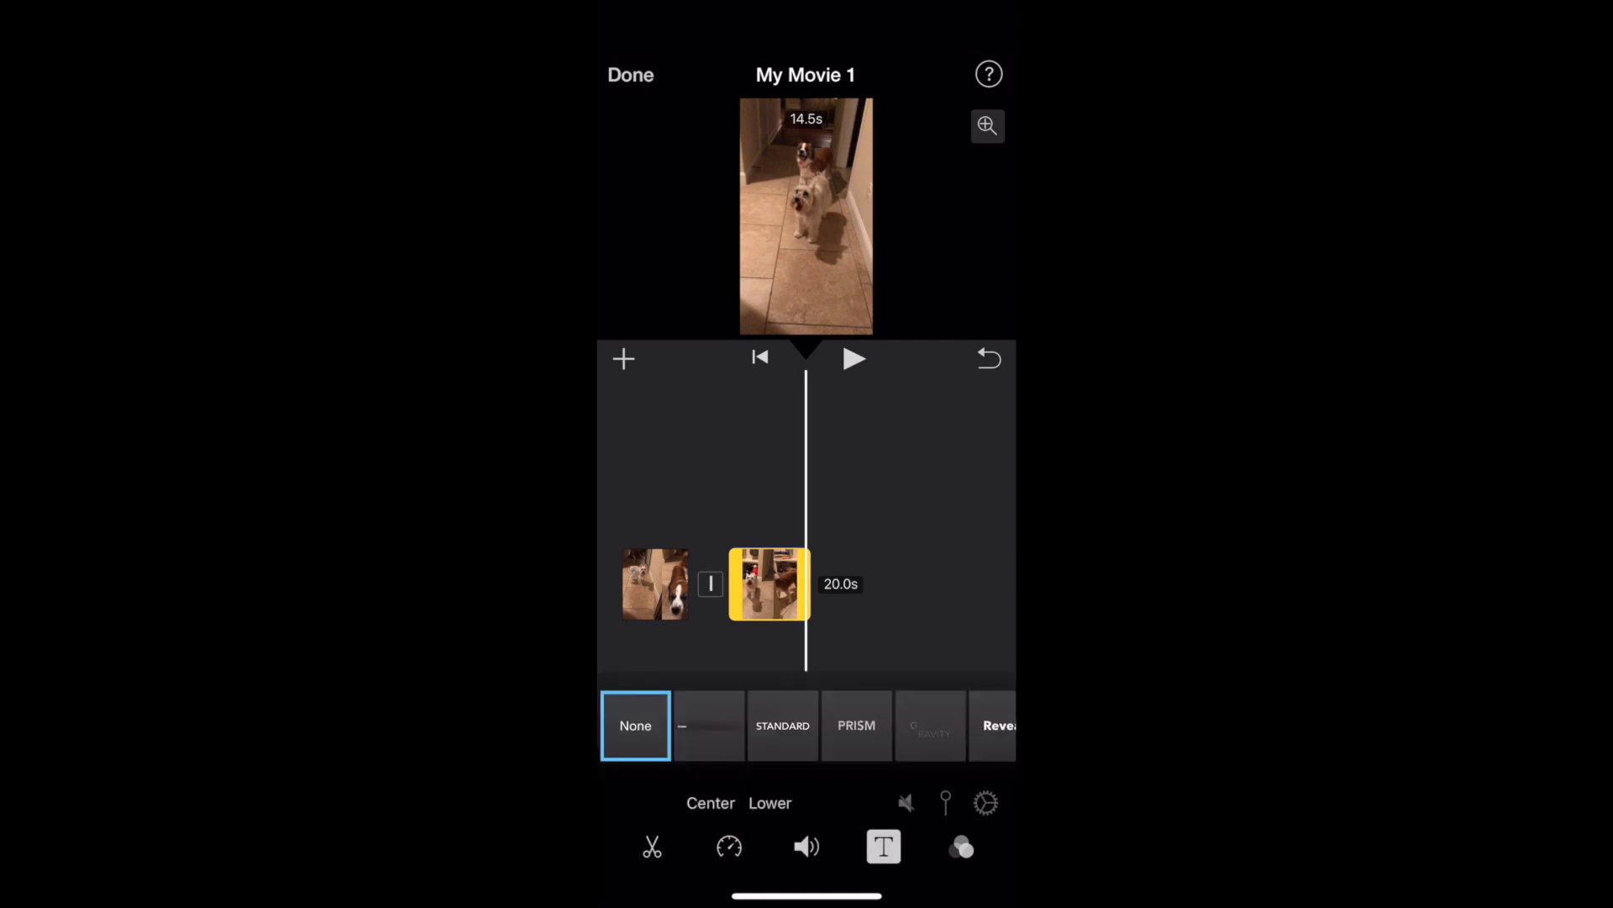
pyautogui.click(962, 846)
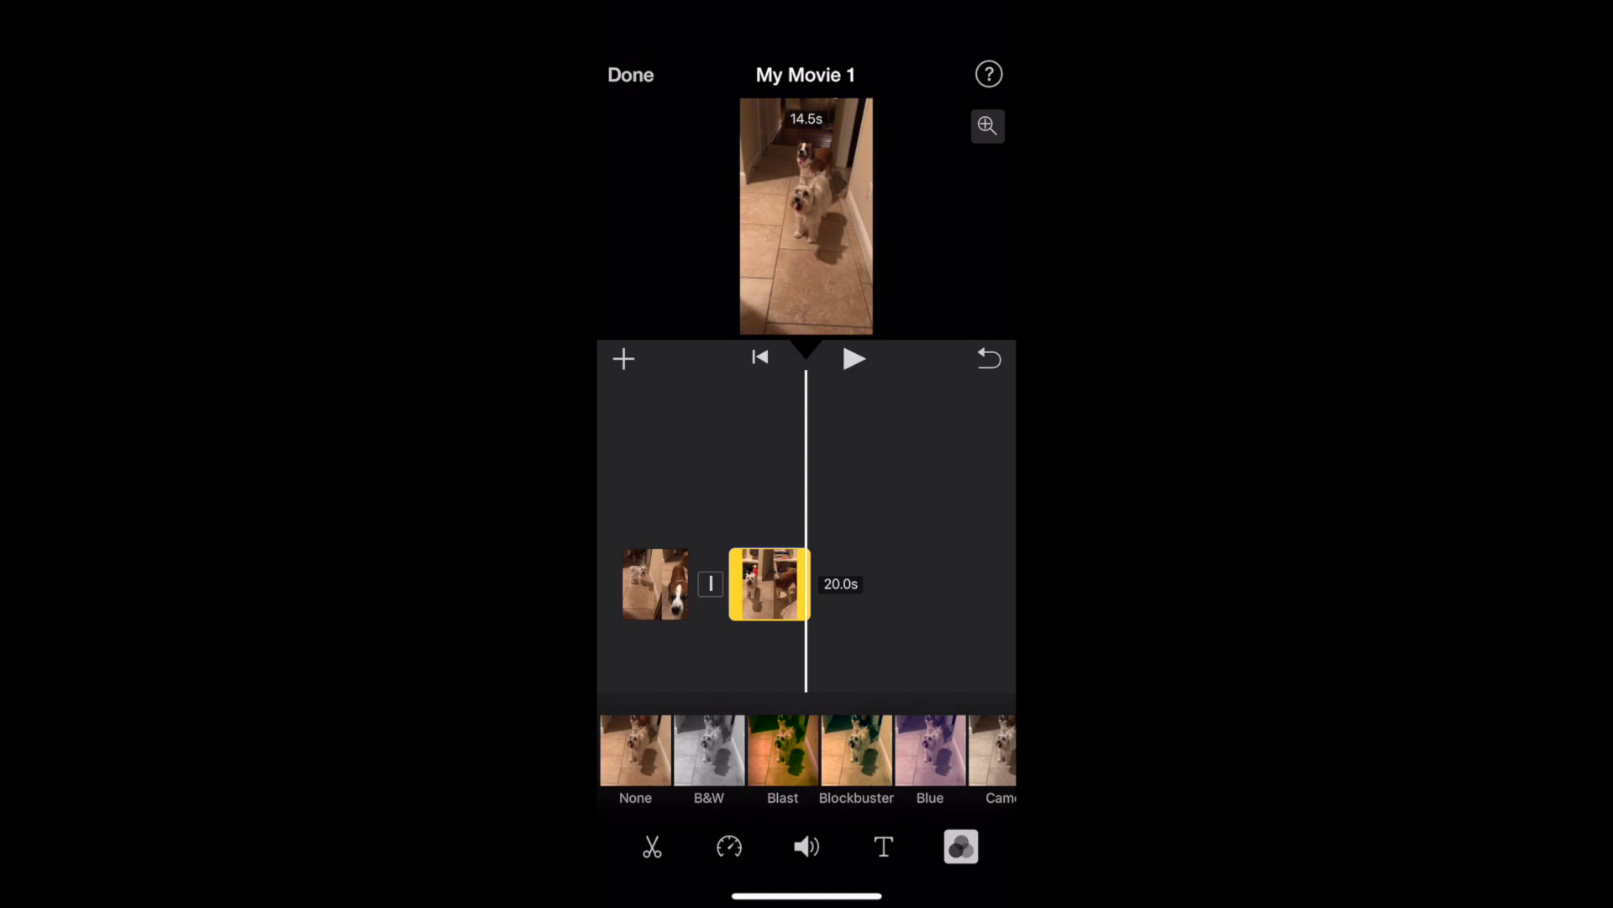
pyautogui.click(856, 753)
pyautogui.click(636, 752)
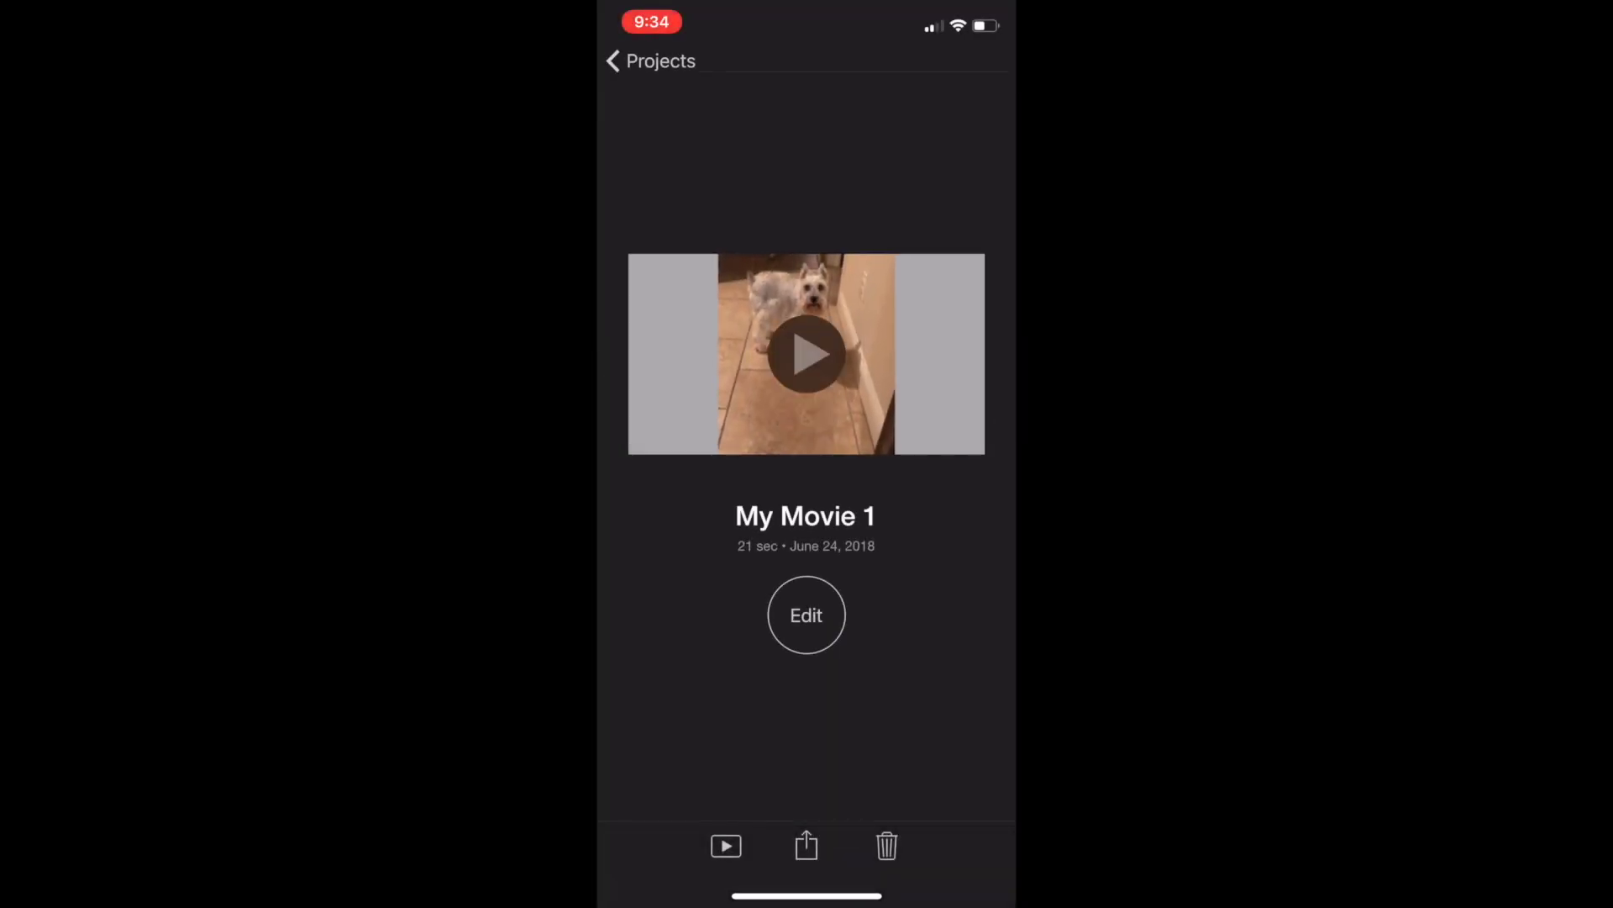
# - Save My Movie 1 to the phone as an HD 1080p video
pyautogui.click(805, 847)
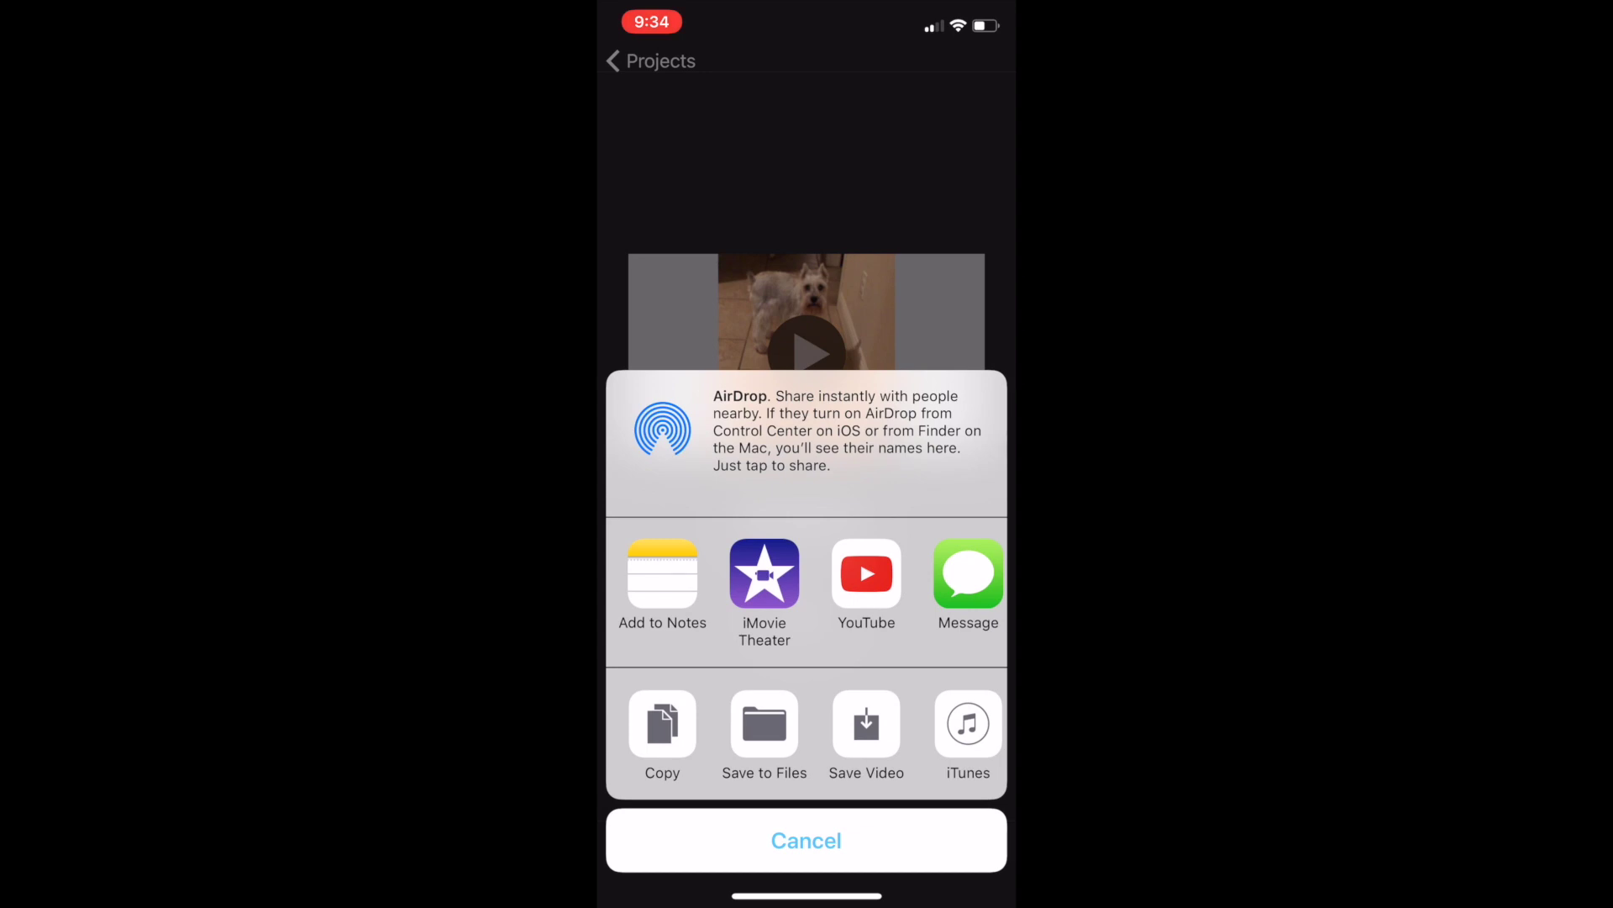
pyautogui.click(806, 840)
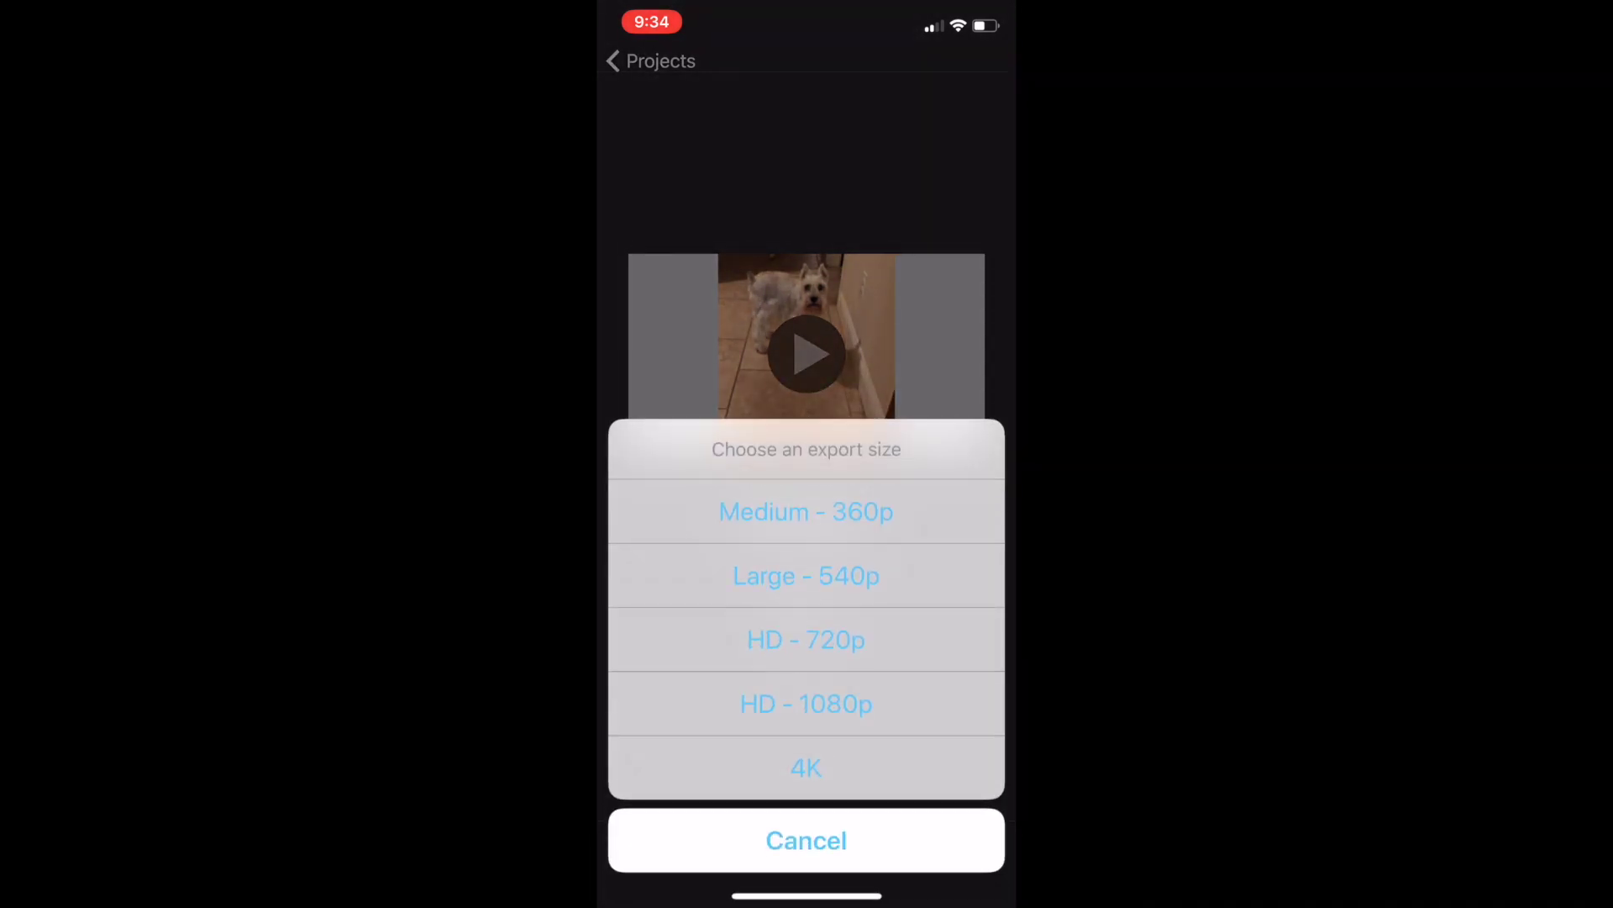
pyautogui.click(806, 705)
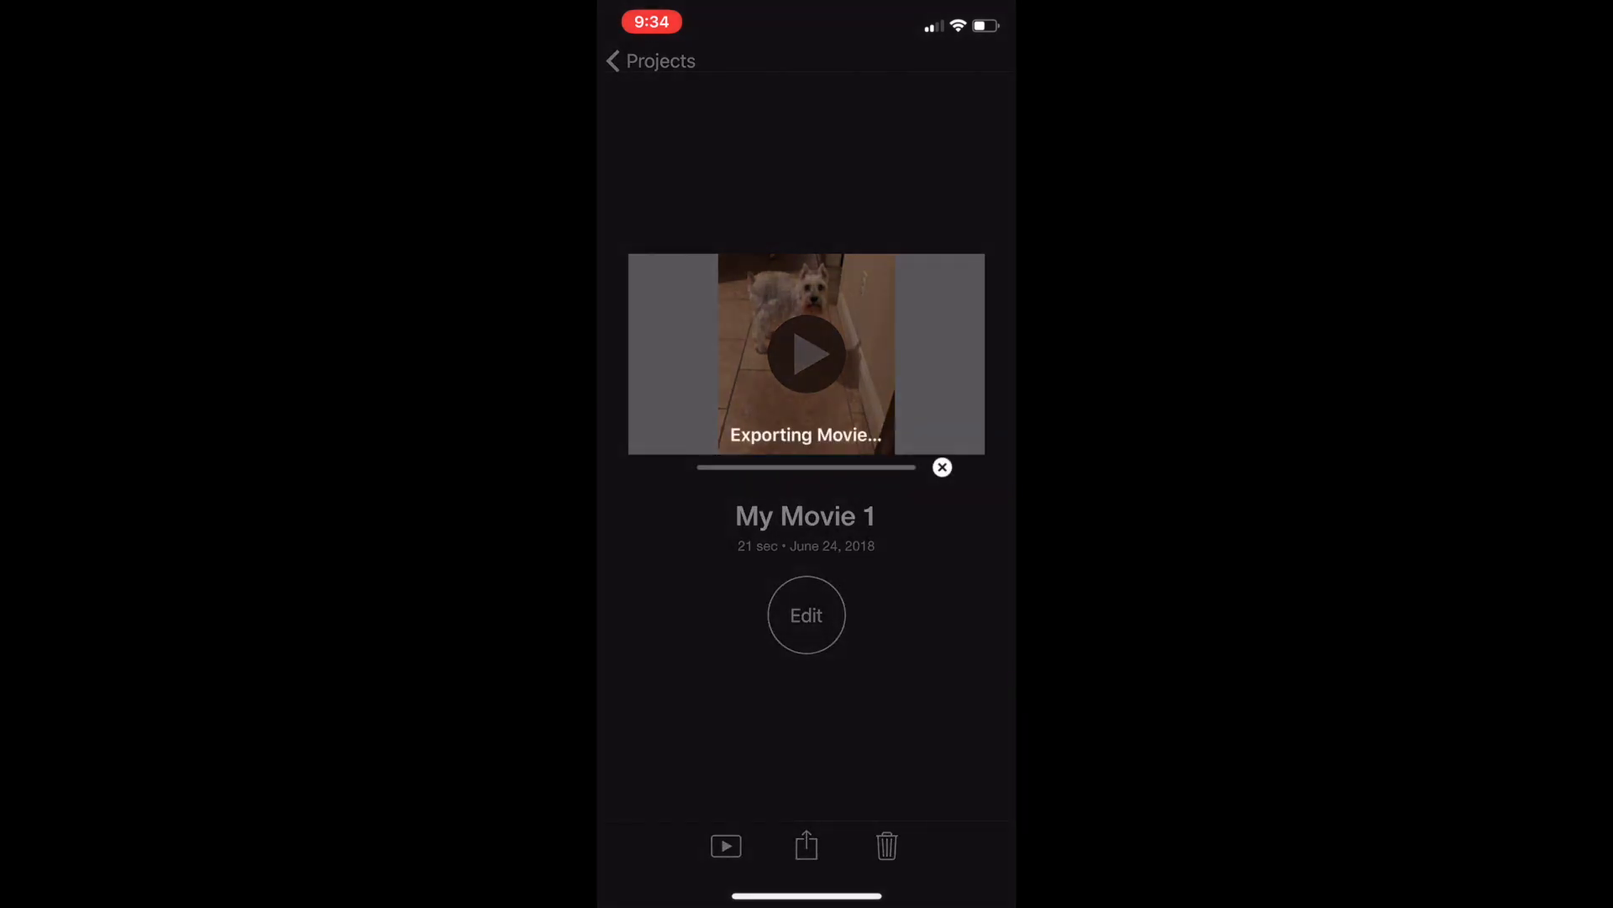